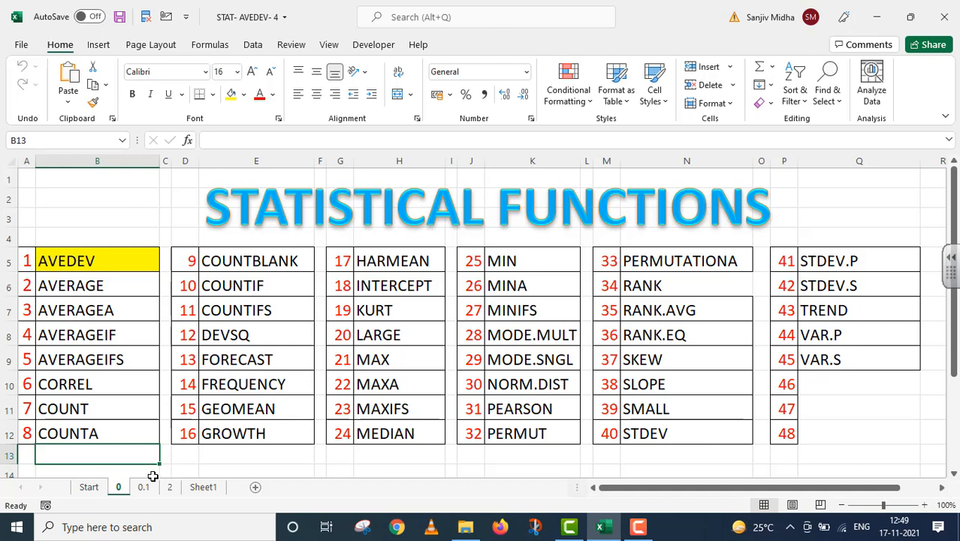
- View the AVEDEV title sheet 0.1, and open Sheet1 containing the mean deviation table
{"action": "left_click", "coordinate": [143, 487]}
{"action": "left_click", "coordinate": [662, 327]}
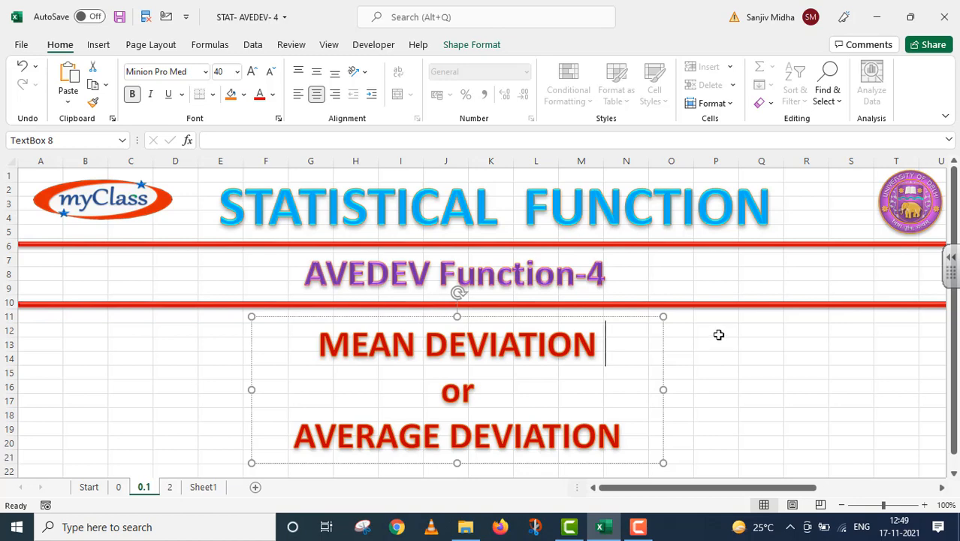
{"action": "left_click", "coordinate": [203, 487]}
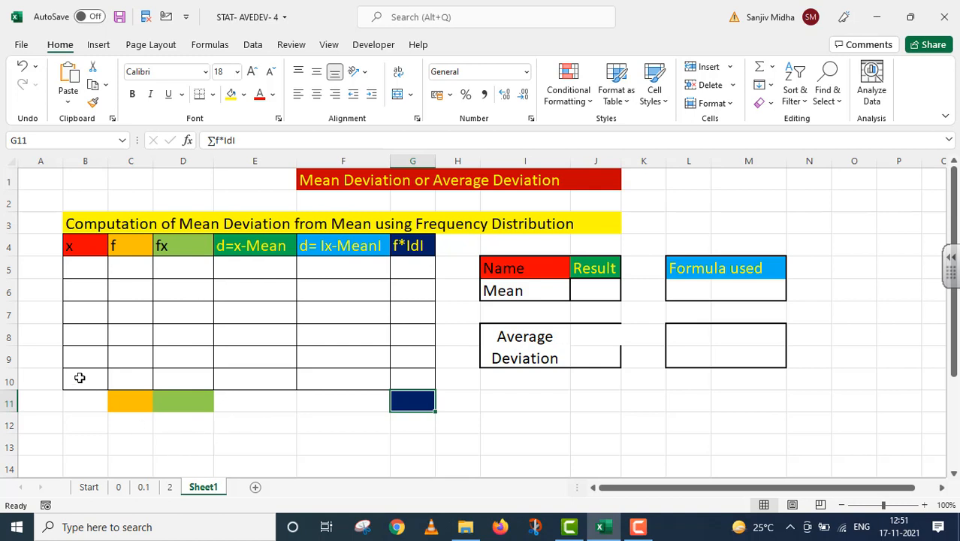
- Fill the x column in B5:B9 with the series 10 to 14, starting from 10 and 11
{"action": "left_click", "coordinate": [78, 278]}
{"action": "type", "text": "10"}
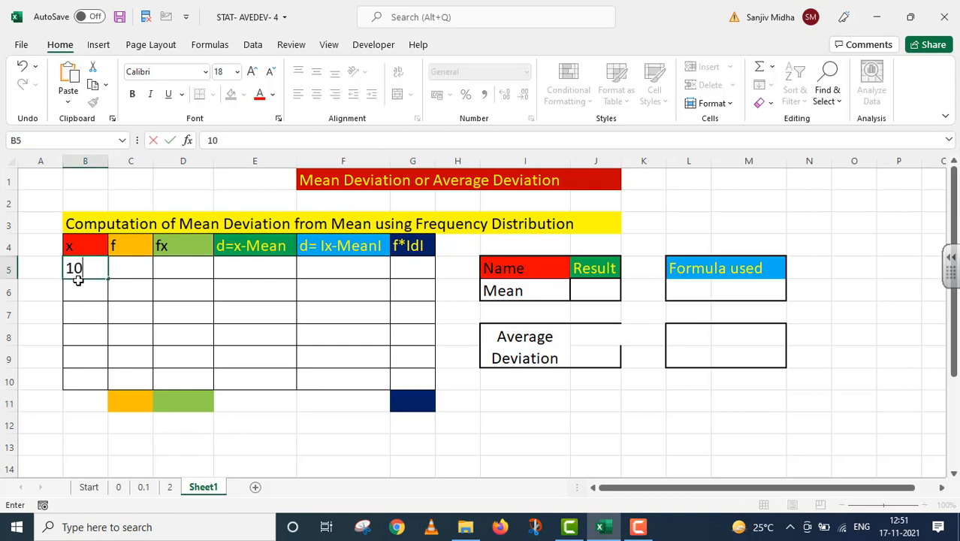
{"action": "left_click", "coordinate": [87, 297]}
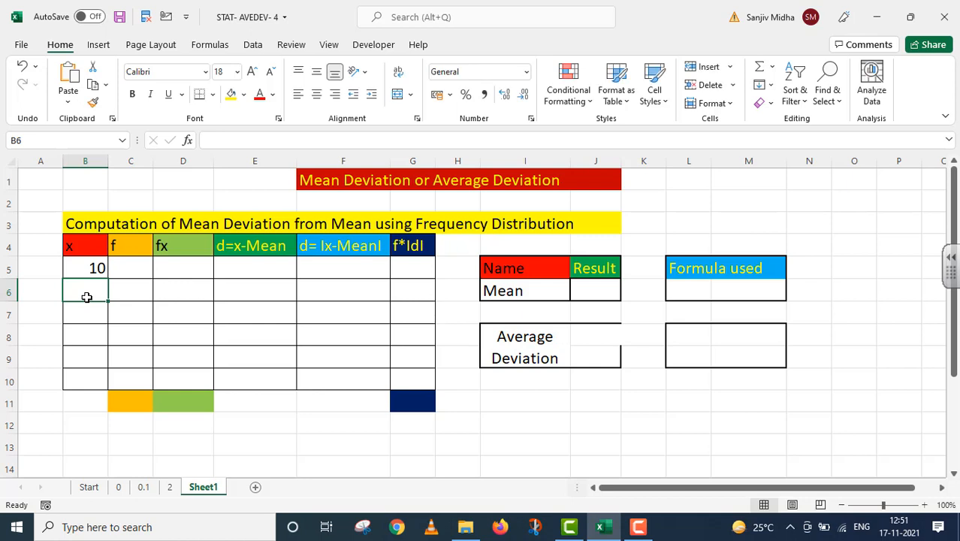
{"action": "type", "text": "11"}
{"action": "left_click_drag", "start_coordinate": [91, 262], "coordinate": [107, 358]}
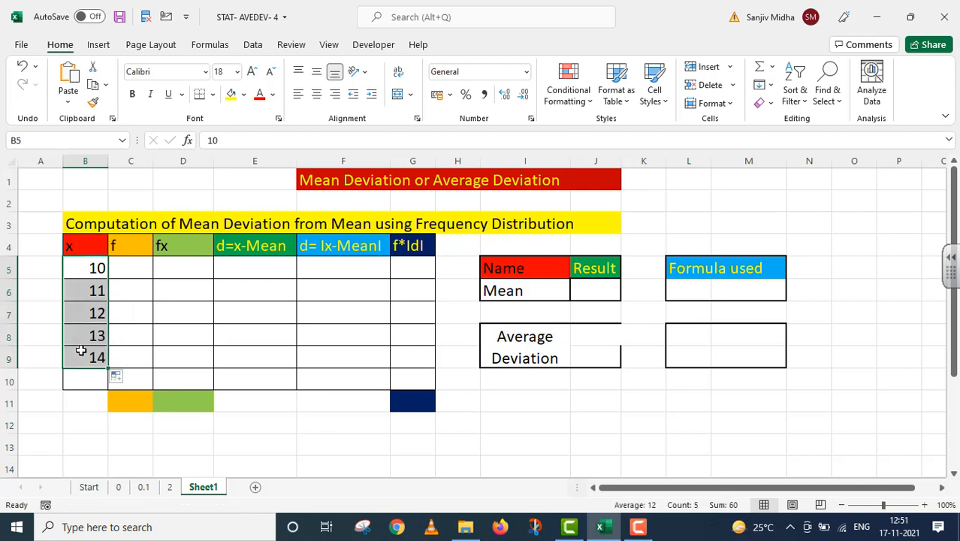
- Enter the frequencies 5, 18, 7, 12 and 8 in the f column, cells C5:C9
{"action": "left_click", "coordinate": [139, 268]}
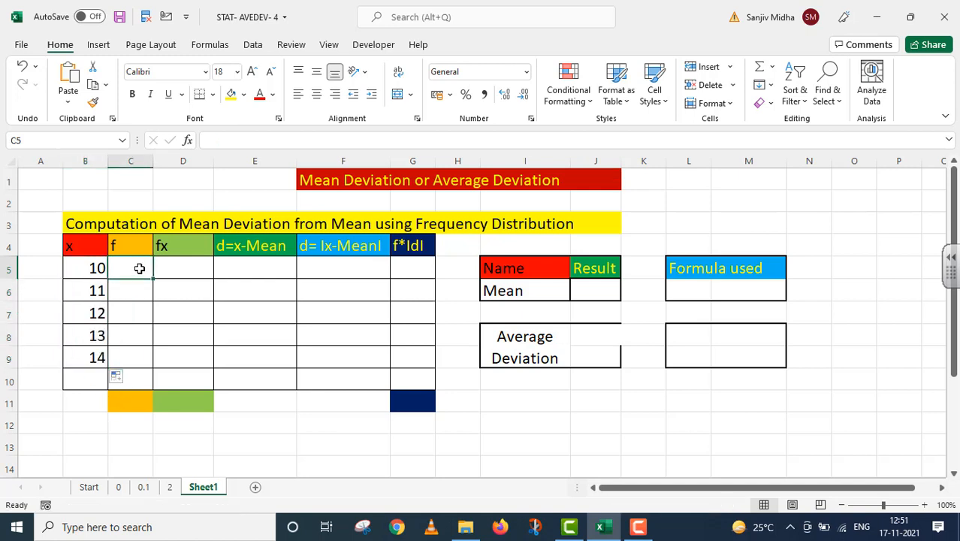
{"action": "type", "text": "5"}
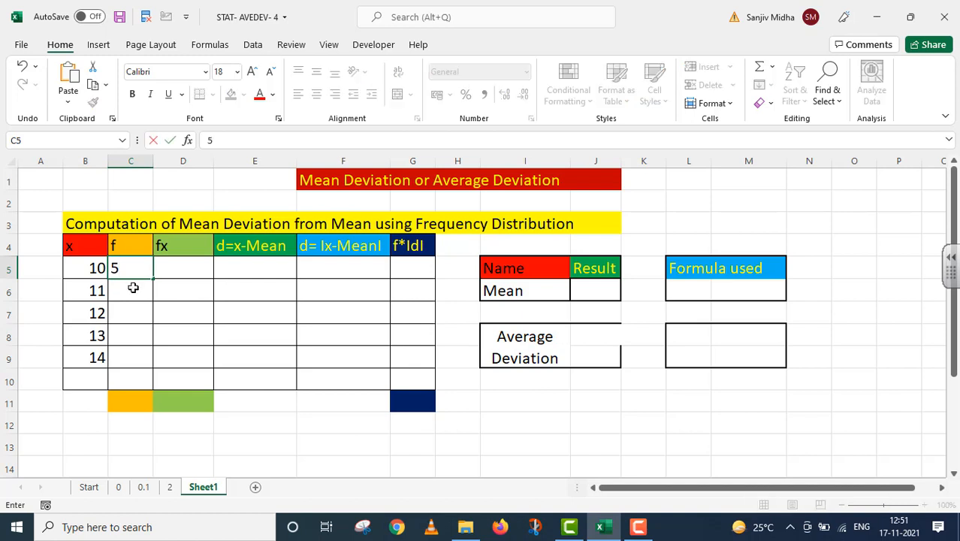
{"action": "key", "text": "Return"}
{"action": "type", "text": "1"}
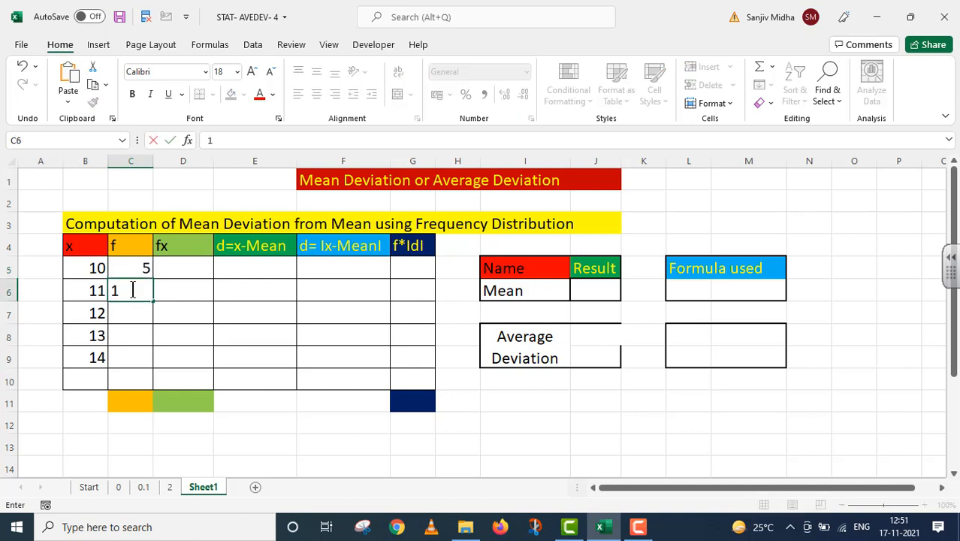
{"action": "type", "text": "8"}
{"action": "key", "text": "Return"}
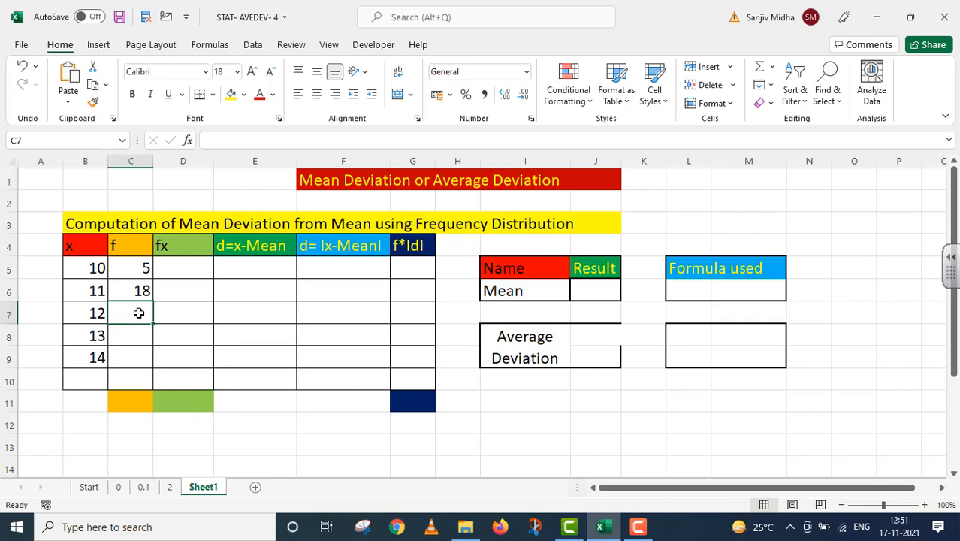
{"action": "type", "text": "7"}
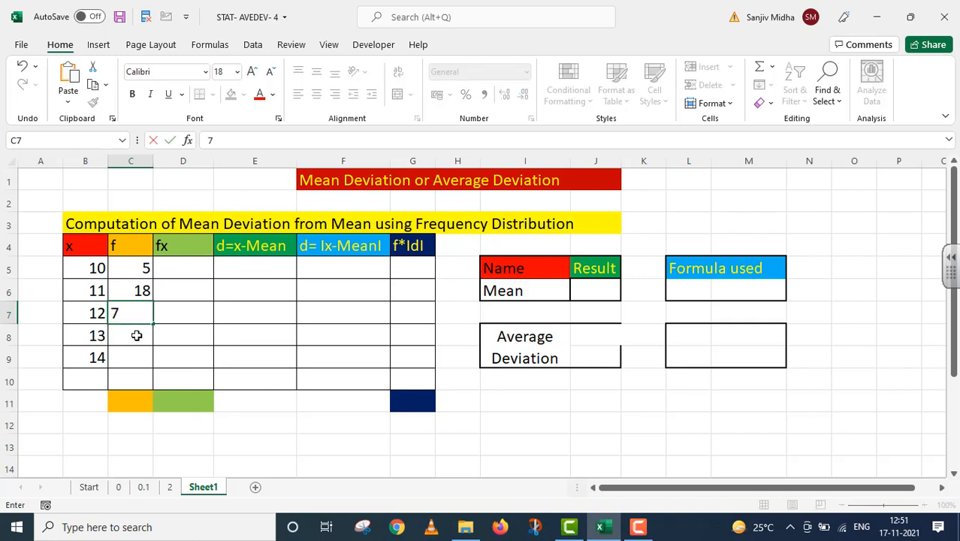
{"action": "key", "text": "Return"}
{"action": "type", "text": "12"}
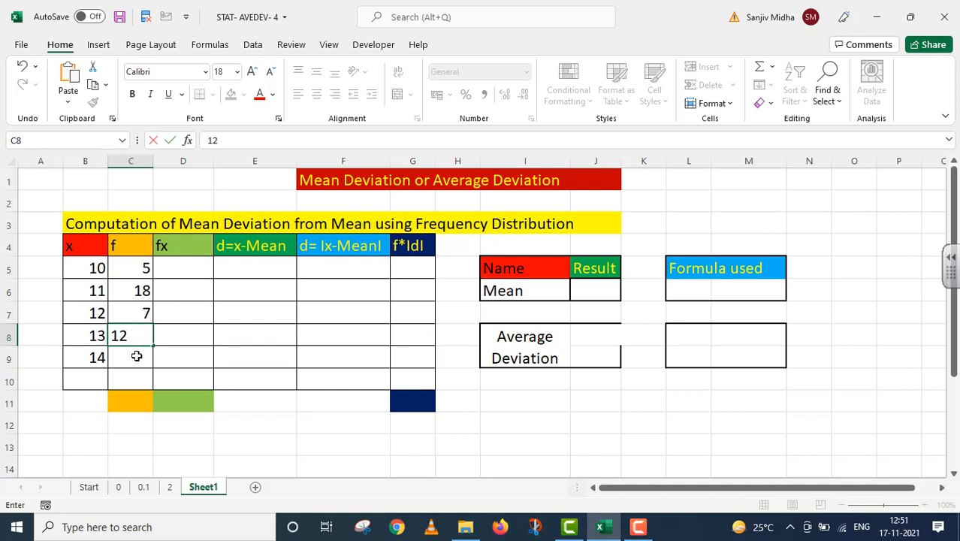
{"action": "key", "text": "Return"}
{"action": "type", "text": "8"}
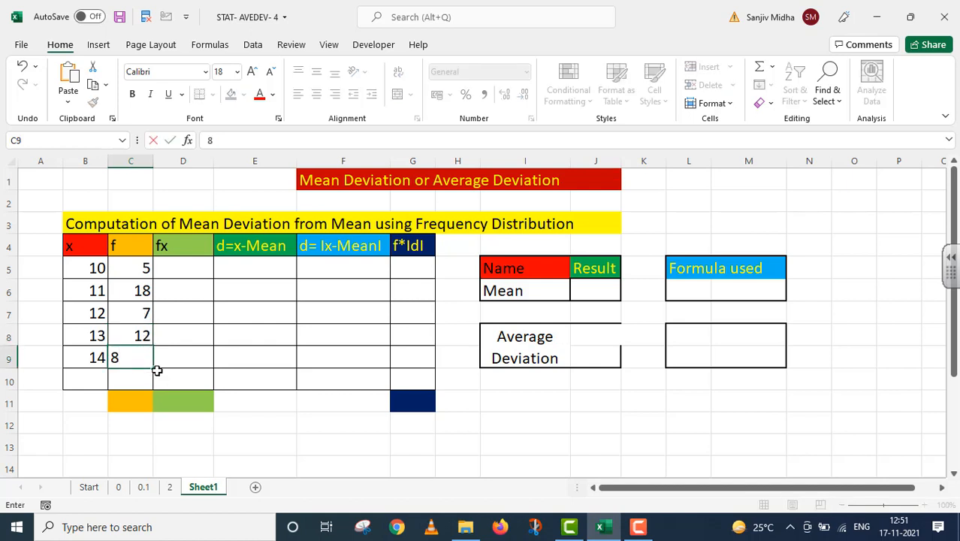
{"action": "left_click", "coordinate": [101, 439]}
- Total the frequencies in C10 with the formula =SUM(C5:C9)
{"action": "left_click", "coordinate": [143, 377]}
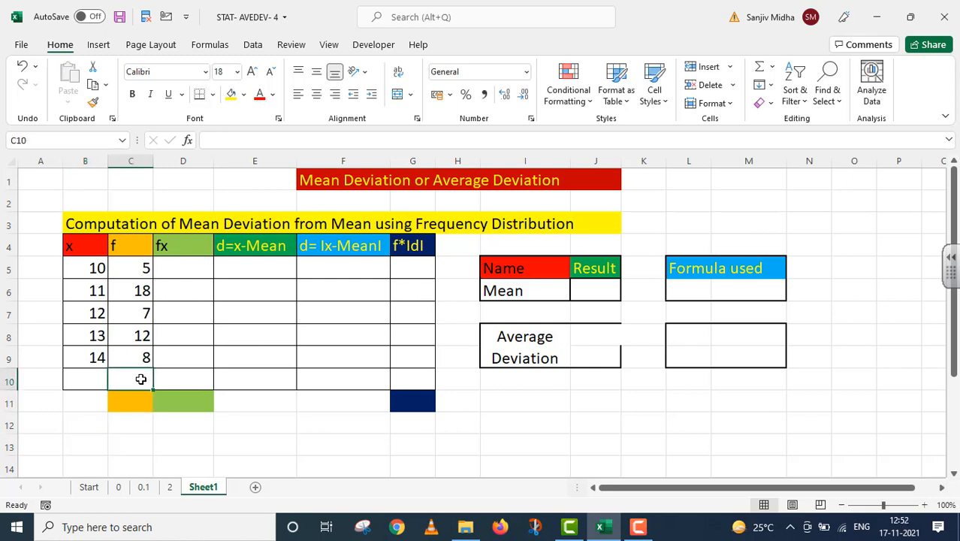
{"action": "type", "text": "=S"}
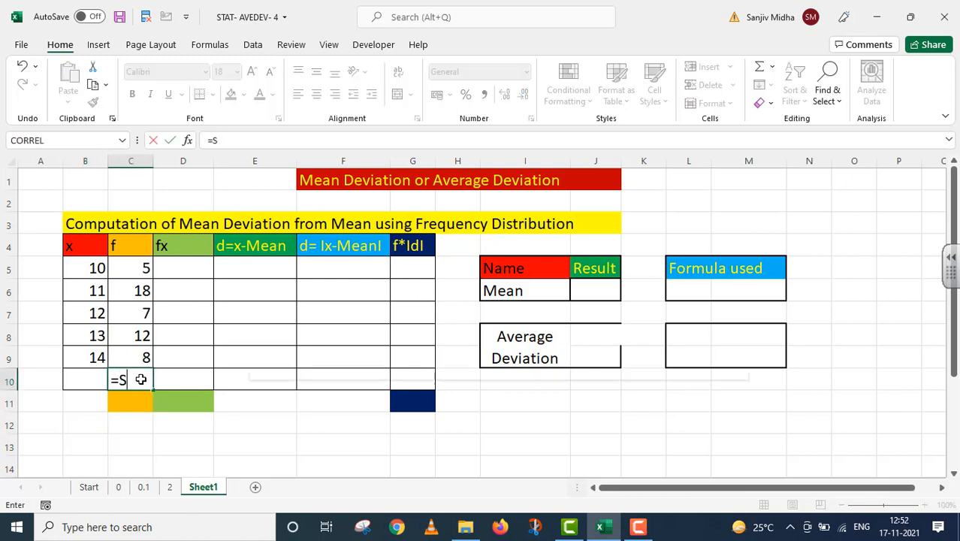
{"action": "type", "text": "UM("}
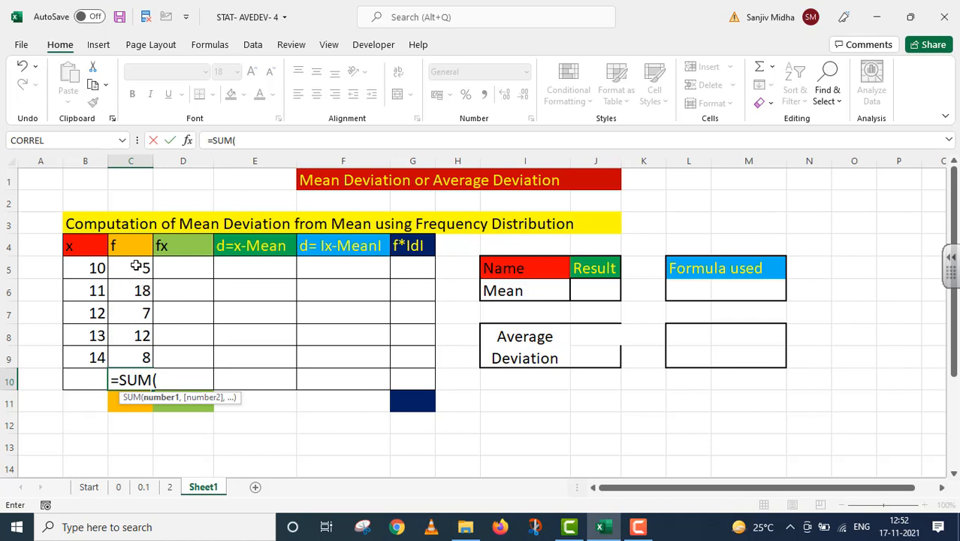
{"action": "left_click_drag", "start_coordinate": [133, 268], "coordinate": [131, 356]}
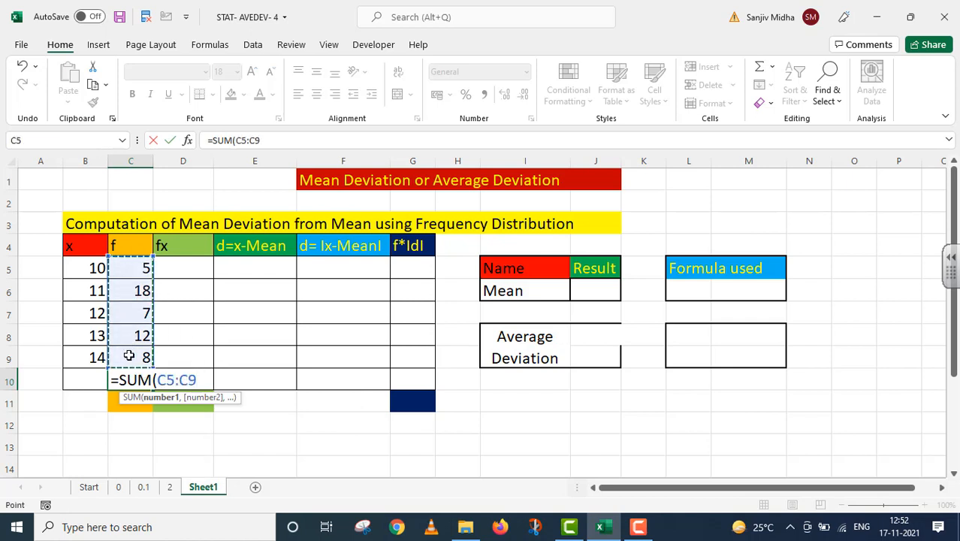
{"action": "type", "text": ")"}
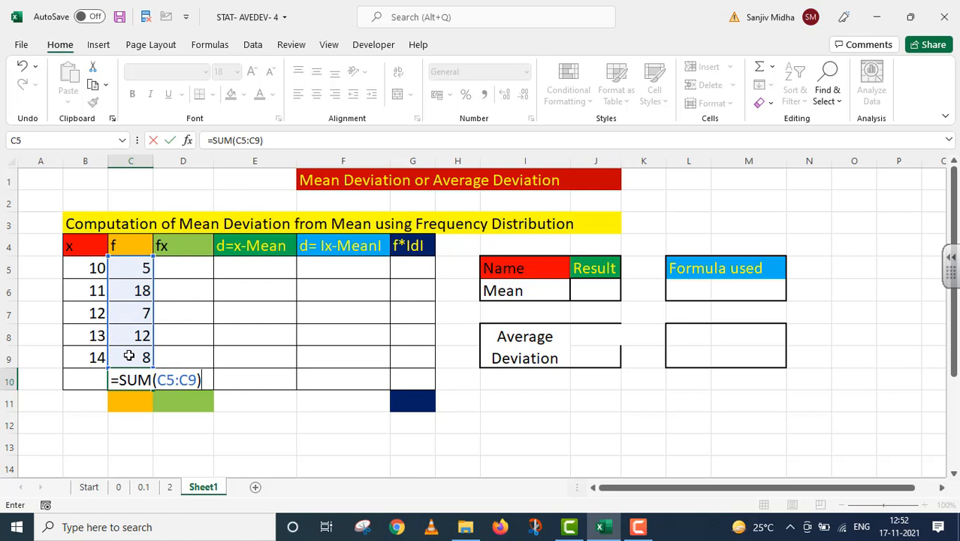
{"action": "key", "text": "Return"}
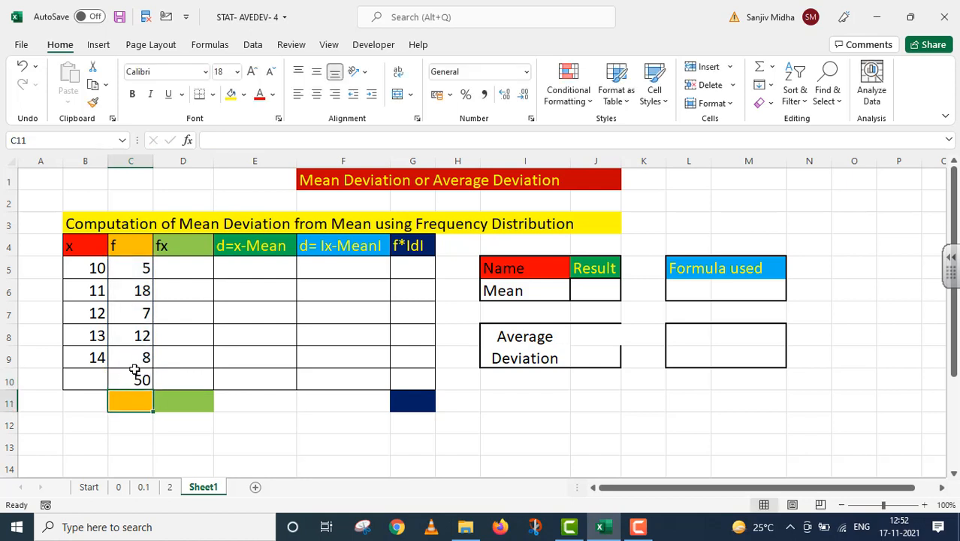
- Enter the label N=50 in the orange cell C11 beneath the frequency total
{"action": "left_click", "coordinate": [132, 378]}
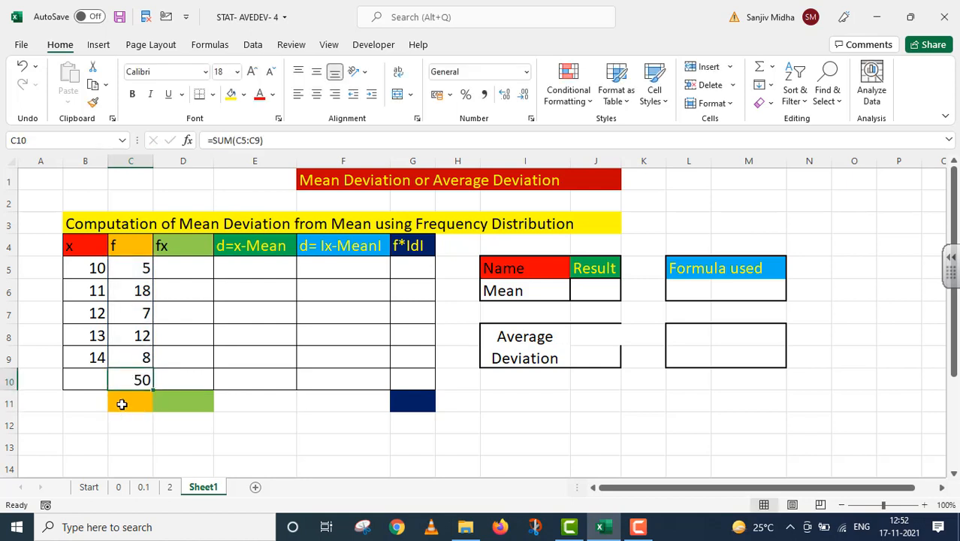
{"action": "double_click", "coordinate": [125, 404]}
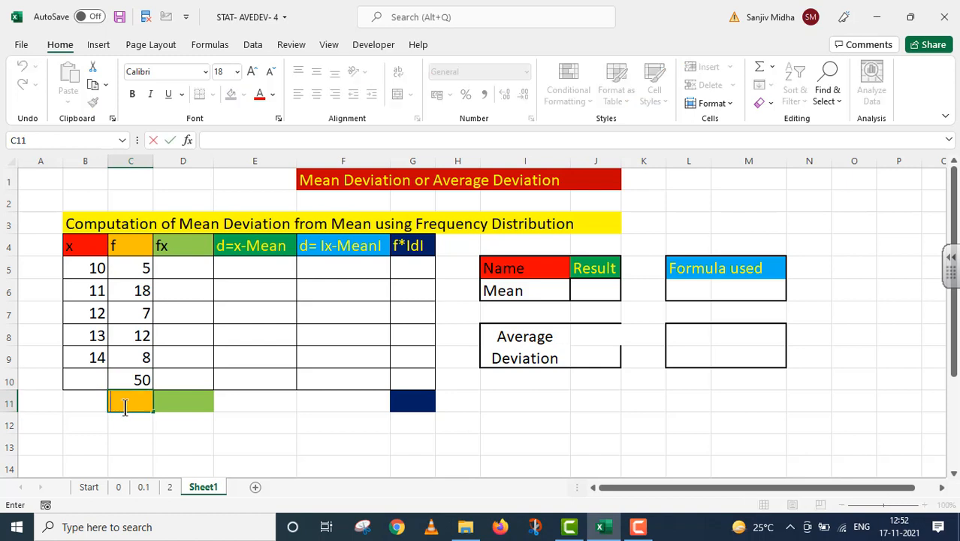
{"action": "type", "text": "N=50"}
{"action": "left_click", "coordinate": [147, 445]}
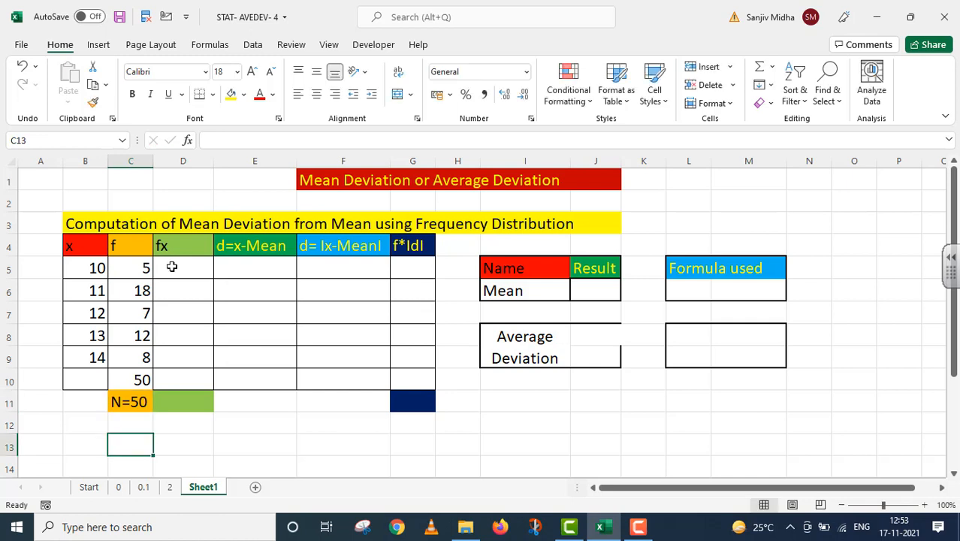
- Calculate the first fx value in D5 with the formula =C5*B5
{"action": "double_click", "coordinate": [171, 267]}
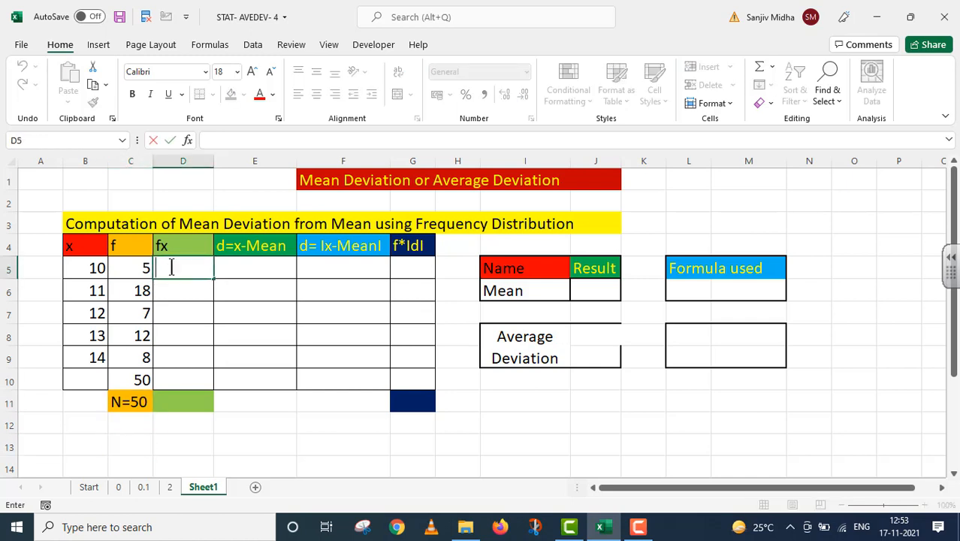
{"action": "type", "text": "="}
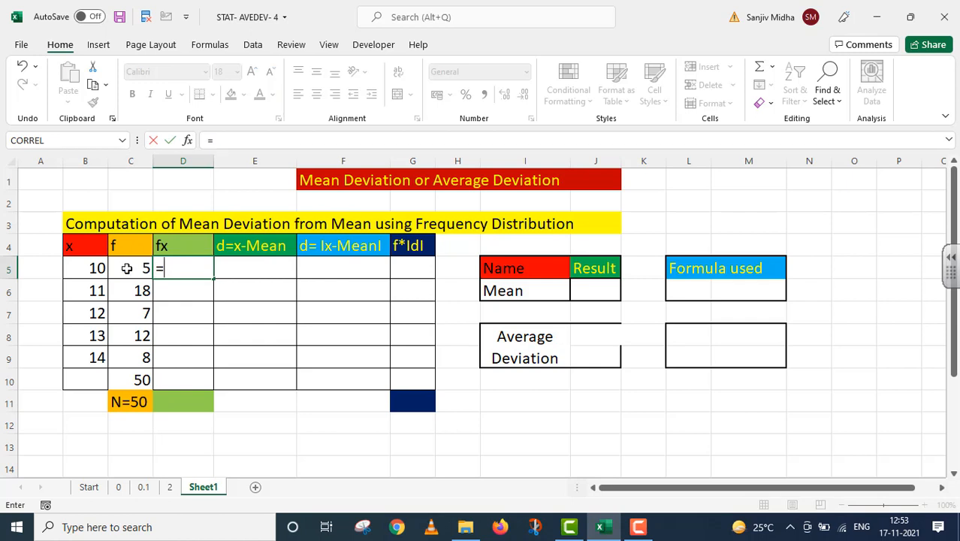
{"action": "left_click", "coordinate": [142, 275]}
{"action": "type", "text": "*"}
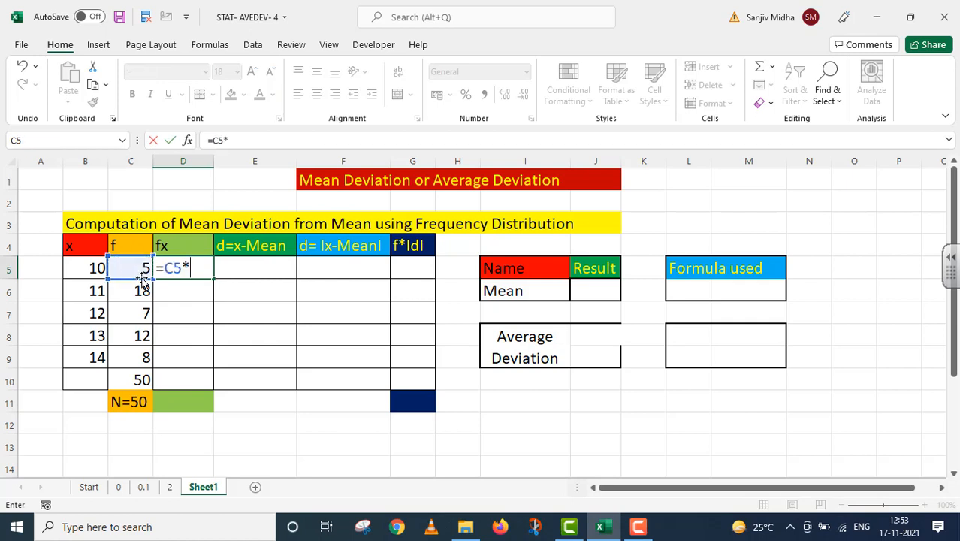
{"action": "left_click", "coordinate": [88, 269]}
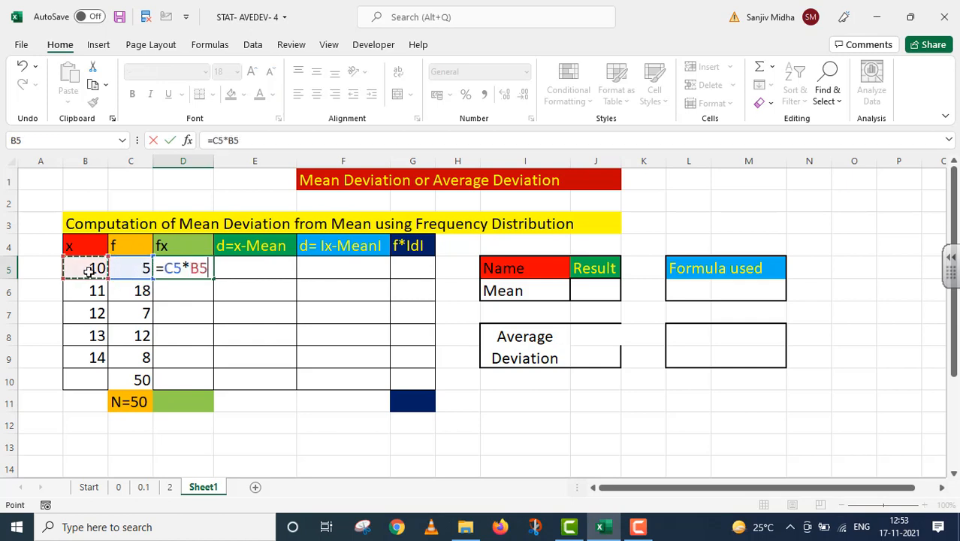
{"action": "key", "text": "Return"}
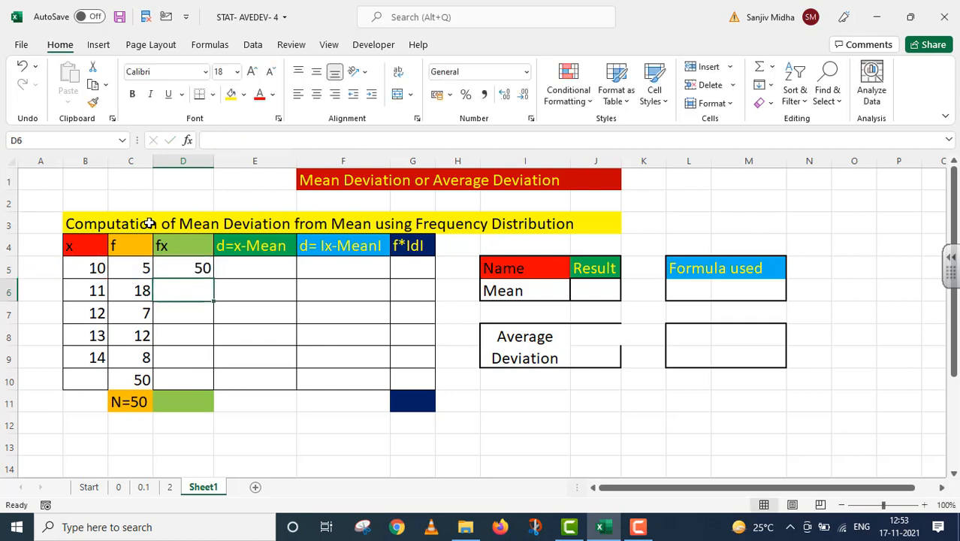
- Fill the fx formula from D5 down to D9 and extend the sum formula from C10 into D10
{"action": "left_click", "coordinate": [188, 267]}
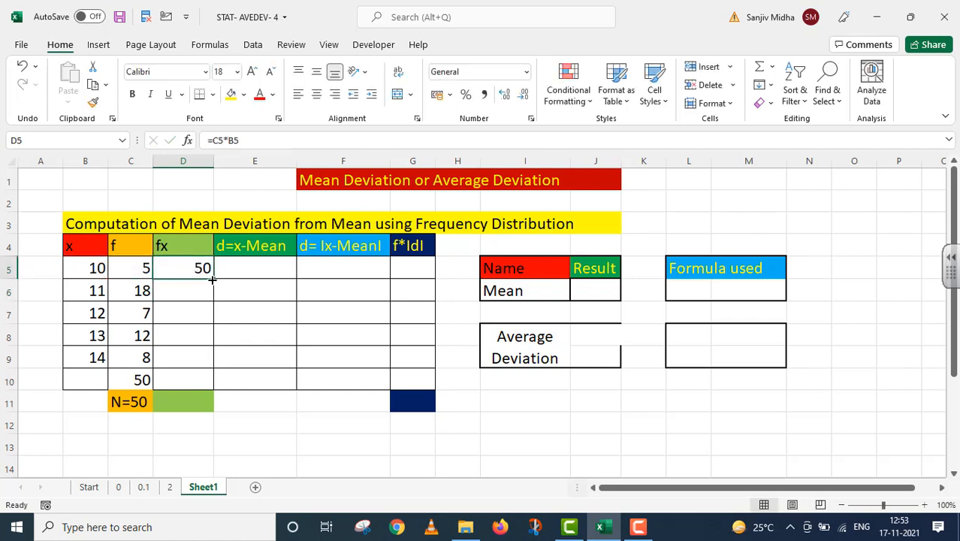
{"action": "left_click_drag", "start_coordinate": [213, 277], "coordinate": [208, 365]}
{"action": "left_click", "coordinate": [129, 382]}
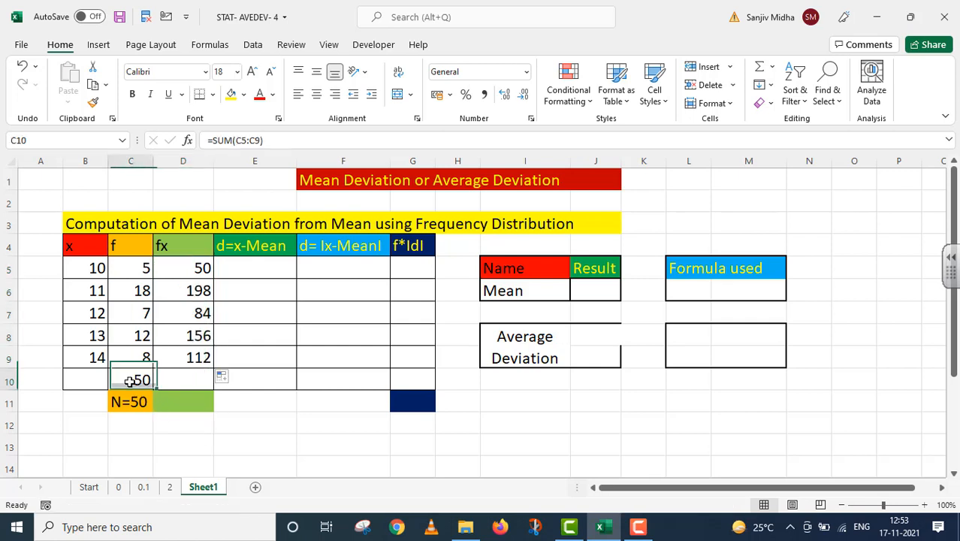
{"action": "left_click_drag", "start_coordinate": [151, 389], "coordinate": [197, 386]}
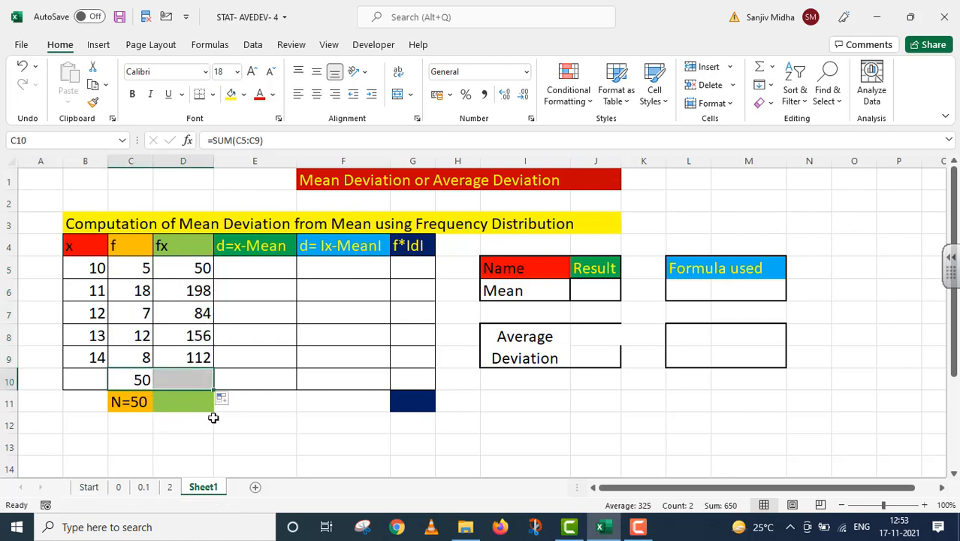
- Enter the label ∑fx=600 in the green cell D11, inserting the N-Ary Summation symbol for the sigma
{"action": "left_click", "coordinate": [167, 404]}
{"action": "key", "text": "alt+n"}
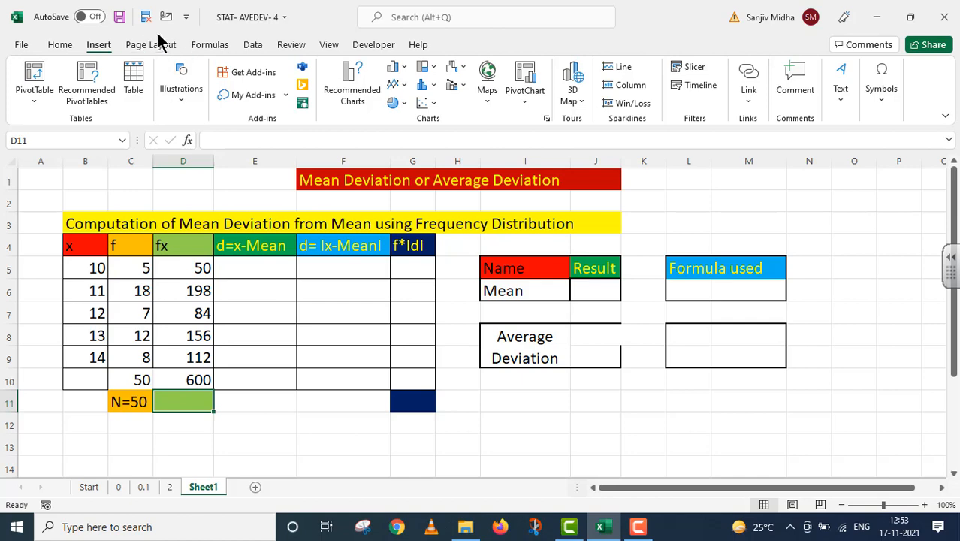
{"action": "left_click", "coordinate": [876, 97]}
{"action": "left_click", "coordinate": [915, 147]}
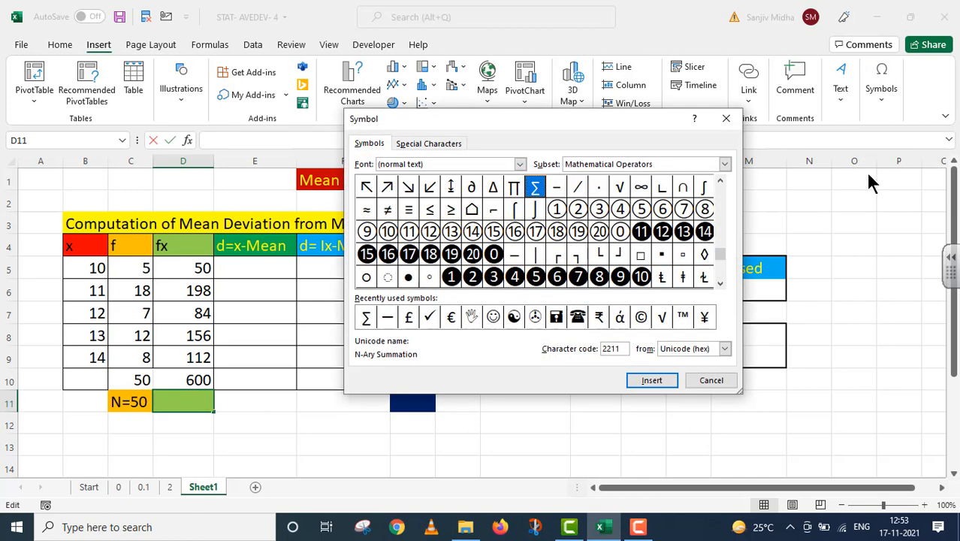
{"action": "left_click", "coordinate": [365, 317]}
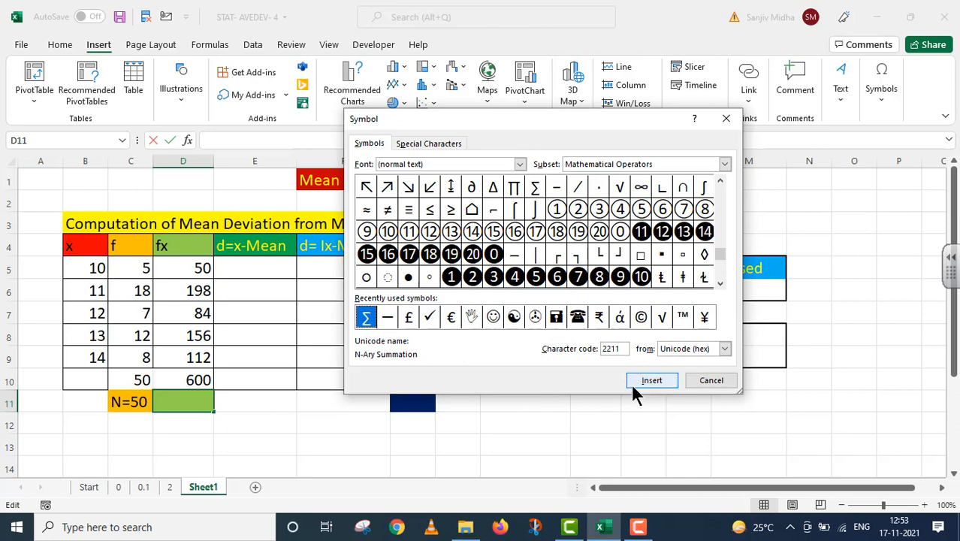
{"action": "left_click", "coordinate": [650, 380]}
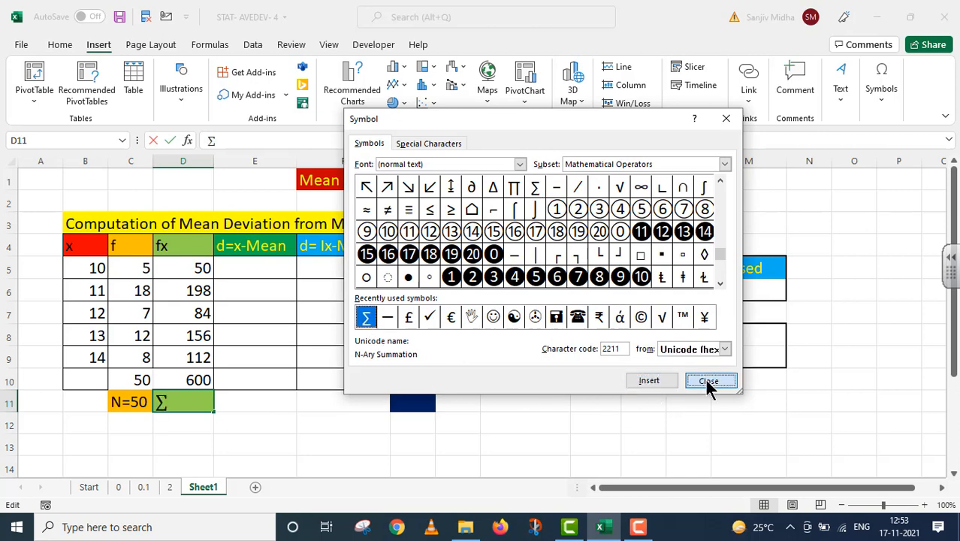
{"action": "left_click", "coordinate": [709, 382]}
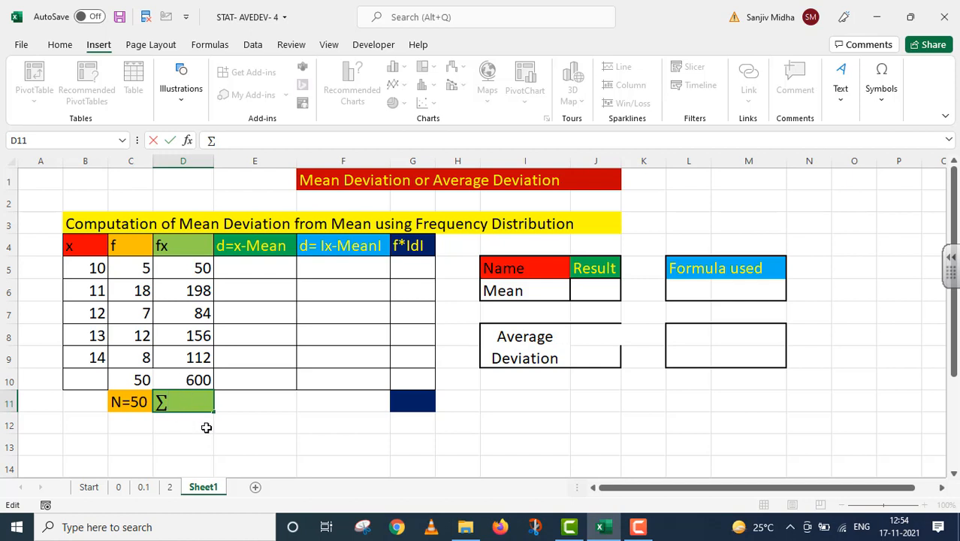
{"action": "type", "text": "fx=600"}
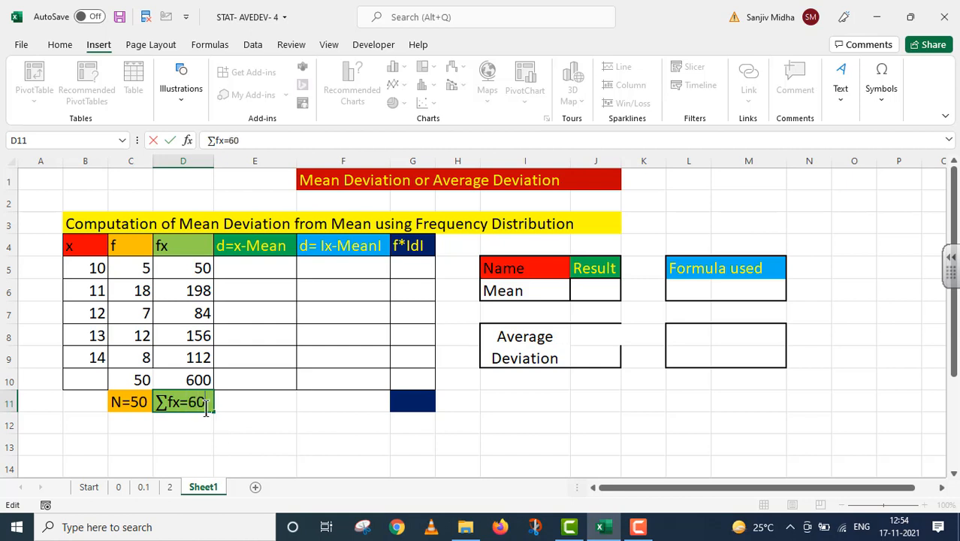
{"action": "left_click", "coordinate": [184, 428]}
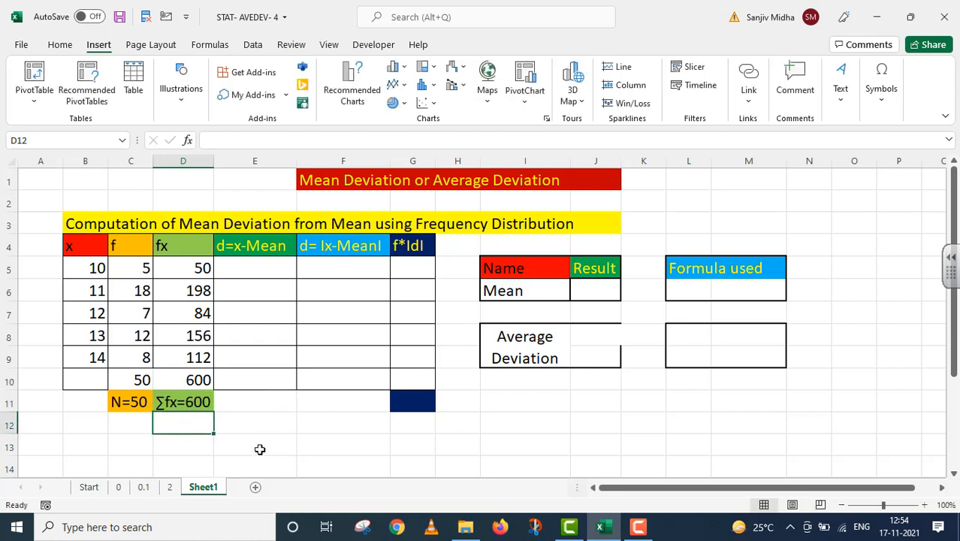
- Calculate the mean in the result cell J6 with the formula =D10/C10
{"action": "left_click", "coordinate": [585, 290]}
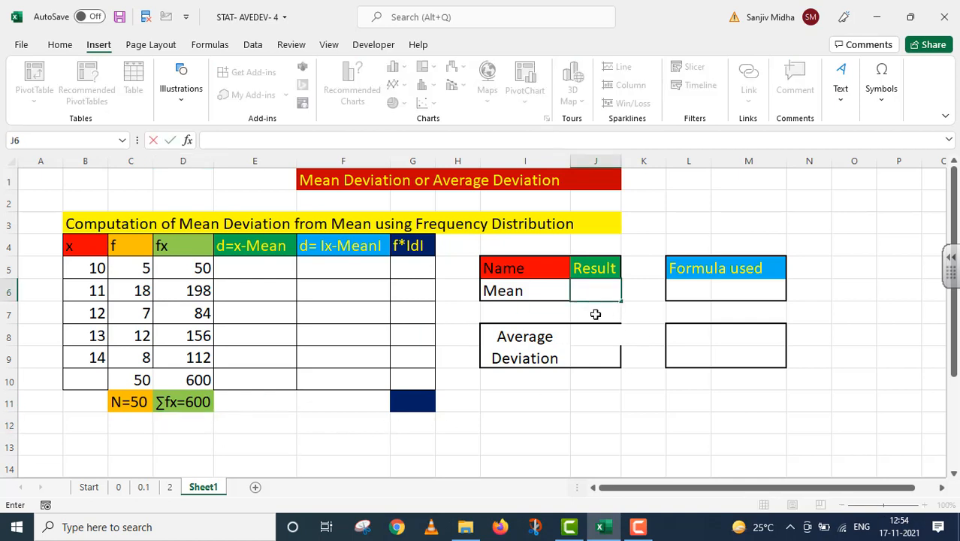
{"action": "type", "text": "="}
{"action": "left_click", "coordinate": [195, 379]}
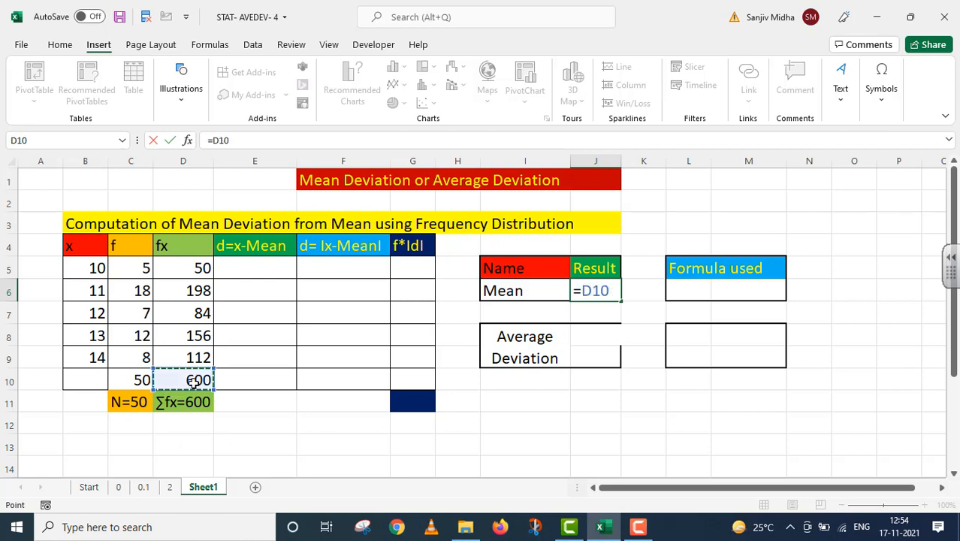
{"action": "type", "text": "/"}
{"action": "left_click", "coordinate": [132, 380]}
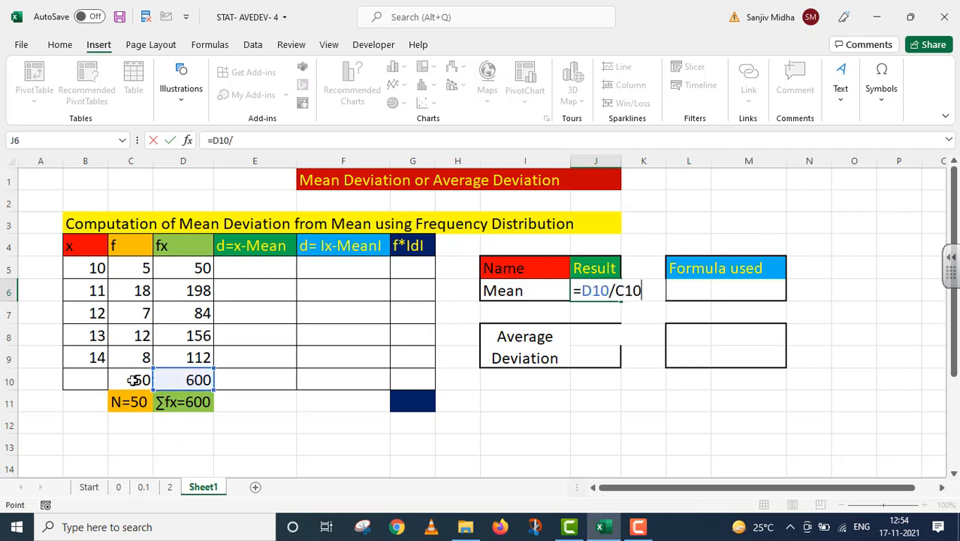
{"action": "key", "text": "Return"}
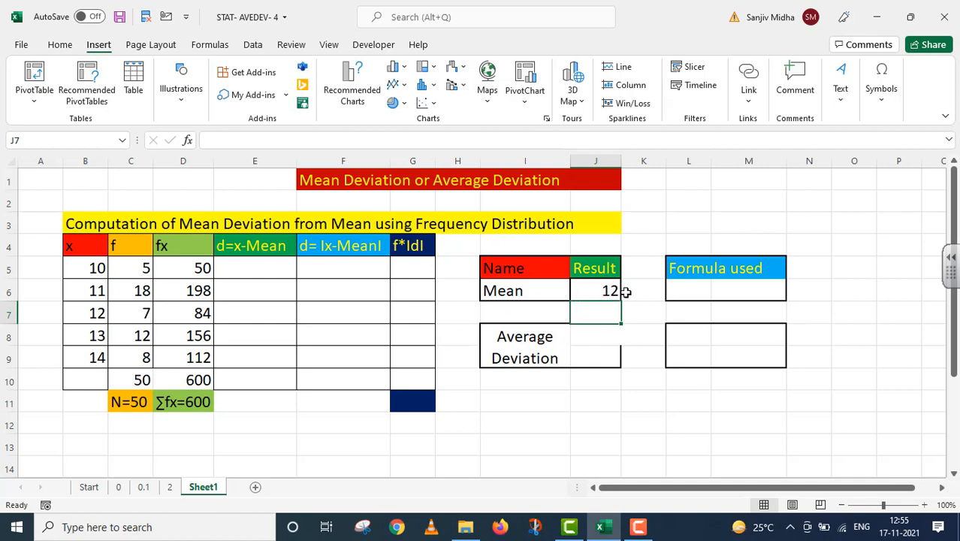
- Calculate the deviations from the mean with =B5-$J$6 in E5 and fill the formula down to E9
{"action": "double_click", "coordinate": [255, 266]}
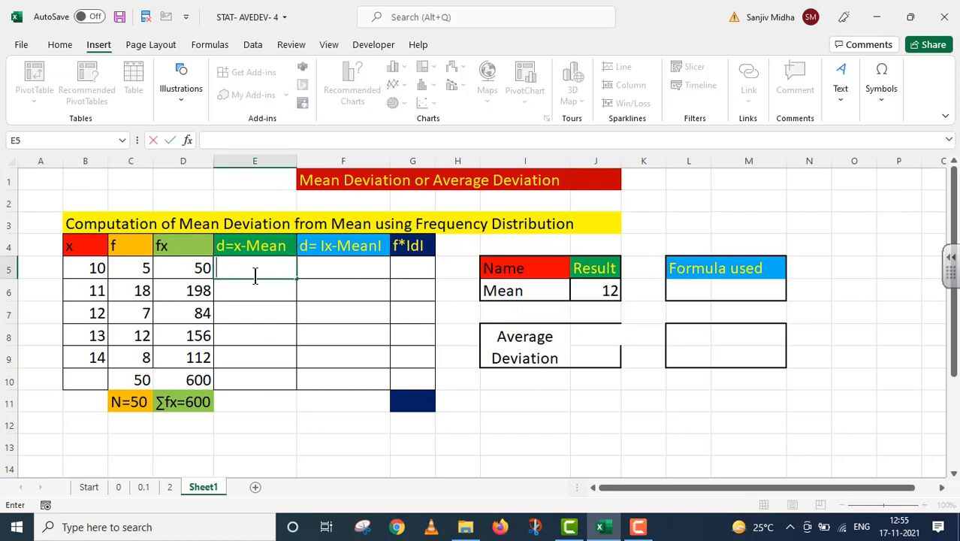
{"action": "type", "text": "="}
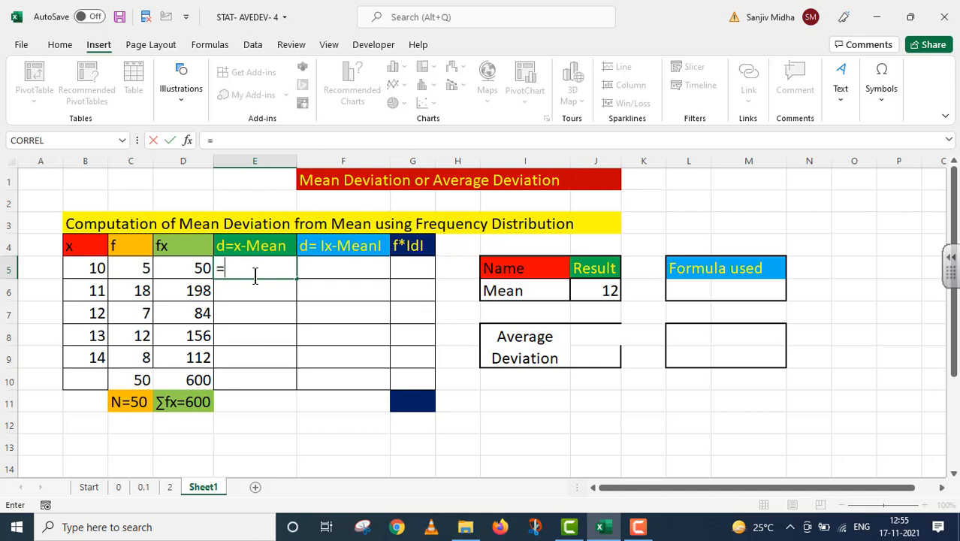
{"action": "left_click", "coordinate": [89, 268]}
{"action": "type", "text": "-"}
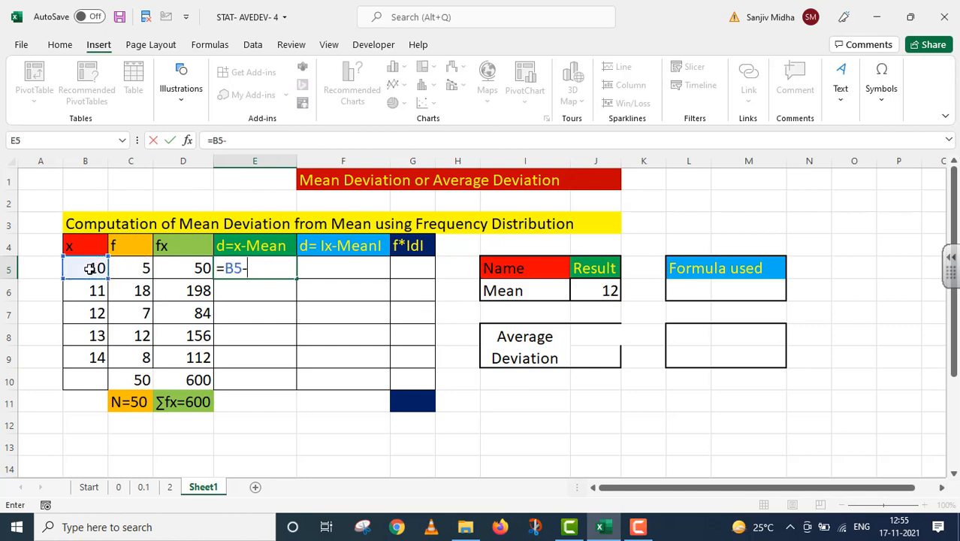
{"action": "left_click", "coordinate": [597, 292]}
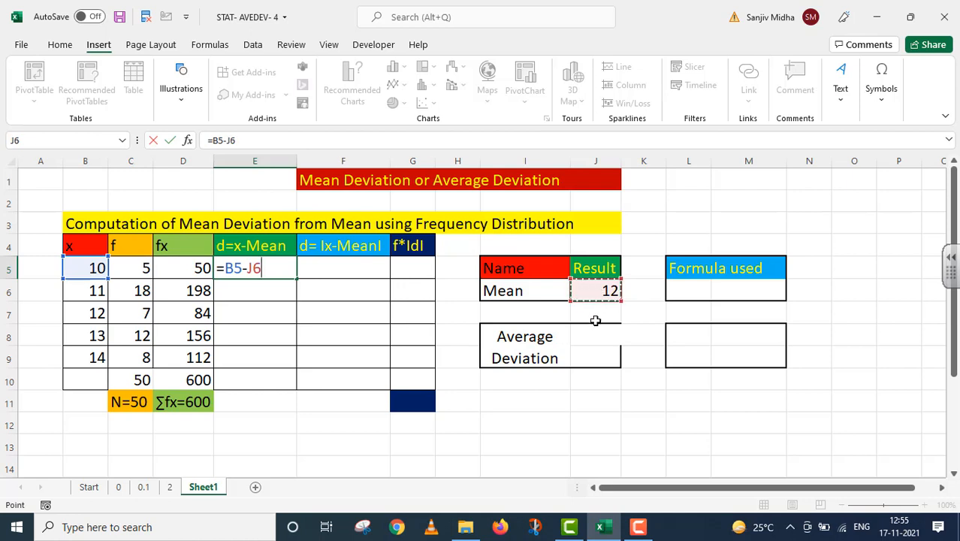
{"action": "key", "text": "F4"}
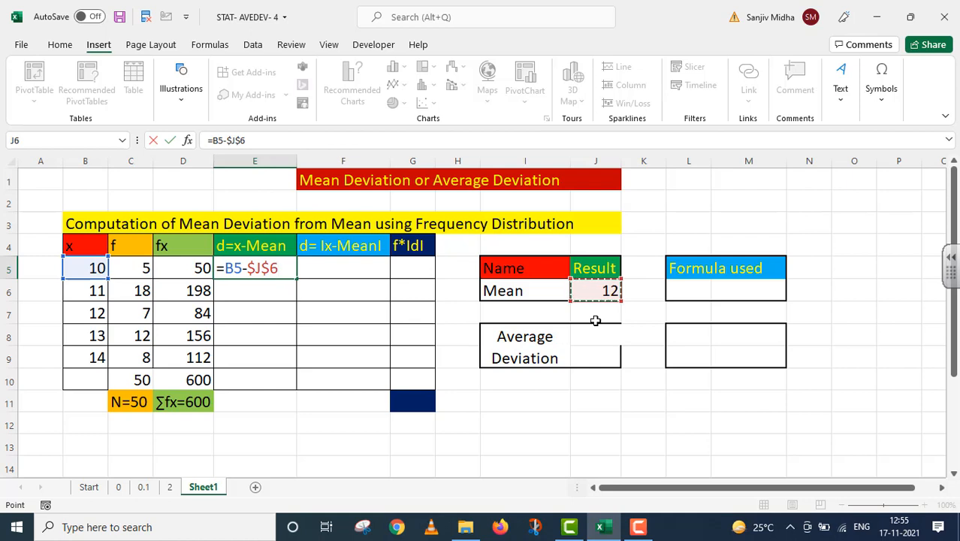
{"action": "key", "text": "Return"}
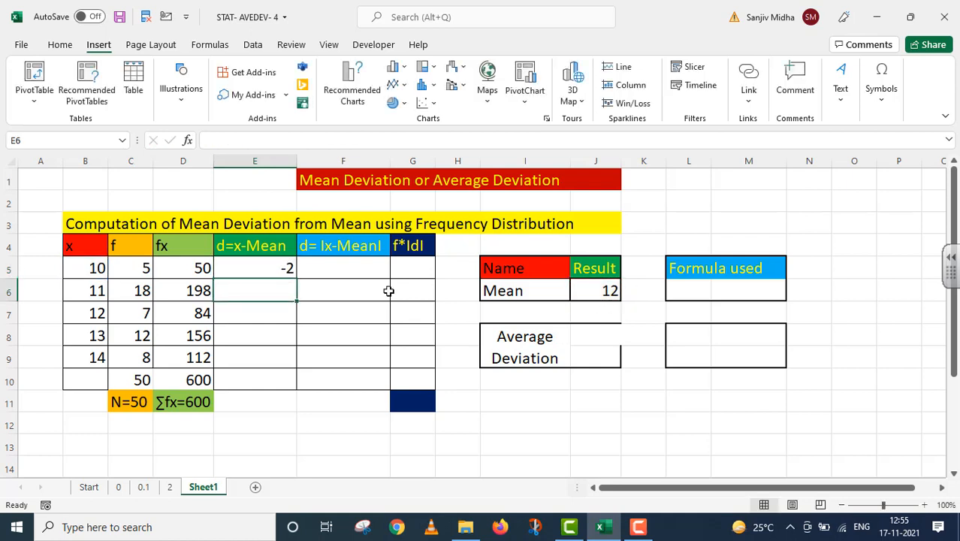
{"action": "left_click", "coordinate": [277, 270]}
{"action": "left_click_drag", "start_coordinate": [295, 278], "coordinate": [286, 361]}
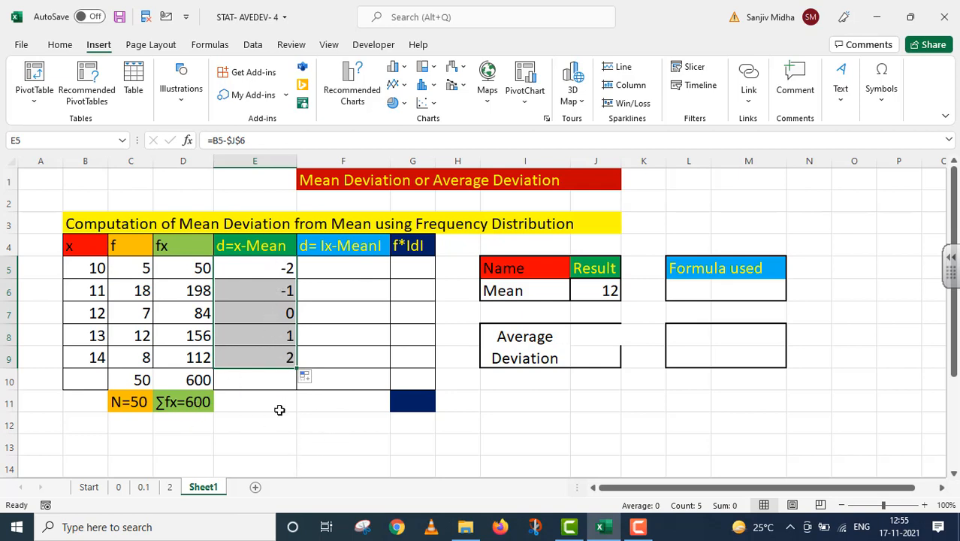
- Calculate the absolute deviations with =ABS(E5) in F5 and fill the formula down to F9
{"action": "left_click", "coordinate": [330, 268]}
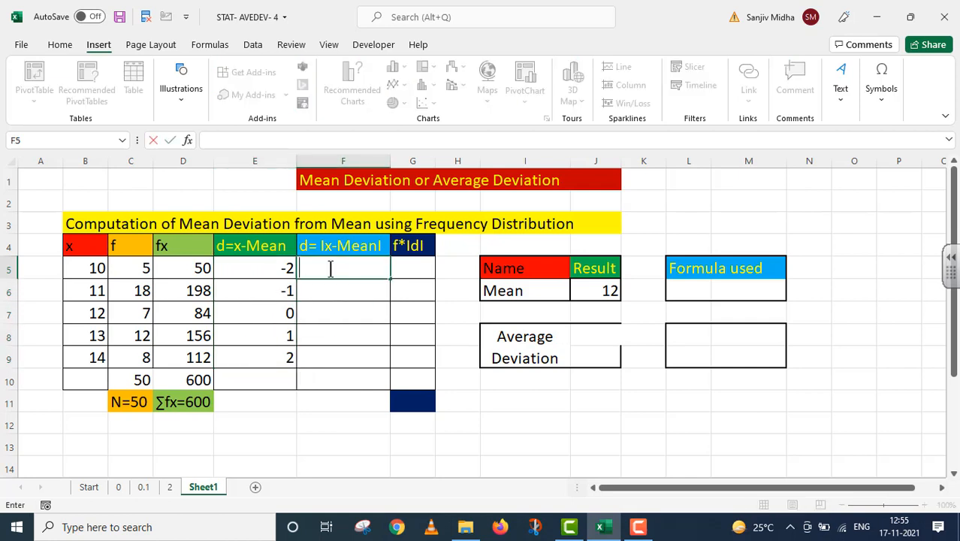
{"action": "type", "text": "=ABS("}
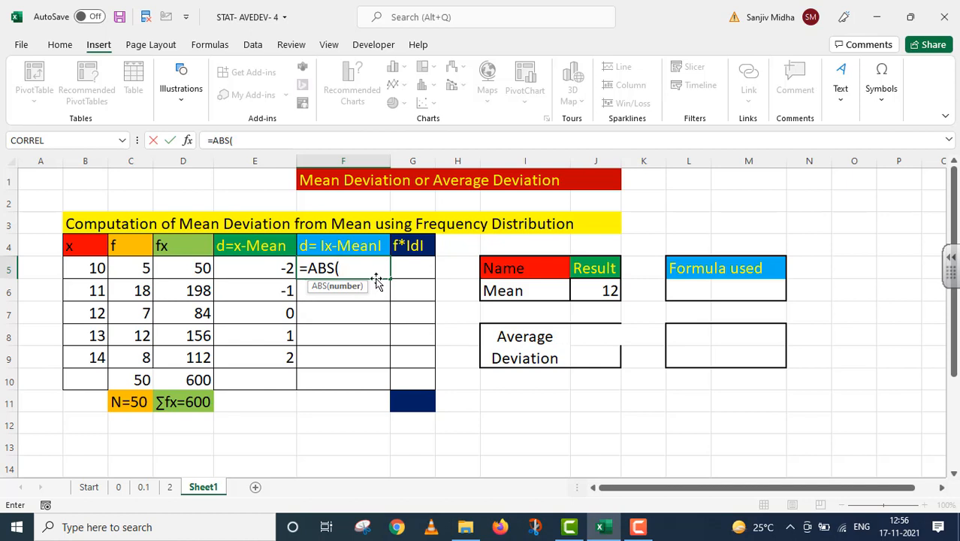
{"action": "left_click", "coordinate": [280, 265]}
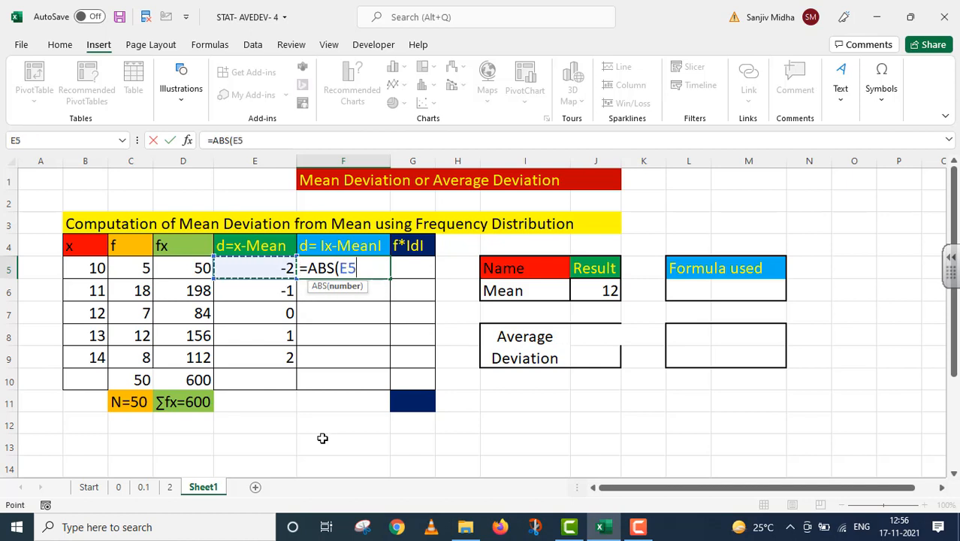
{"action": "type", "text": ")"}
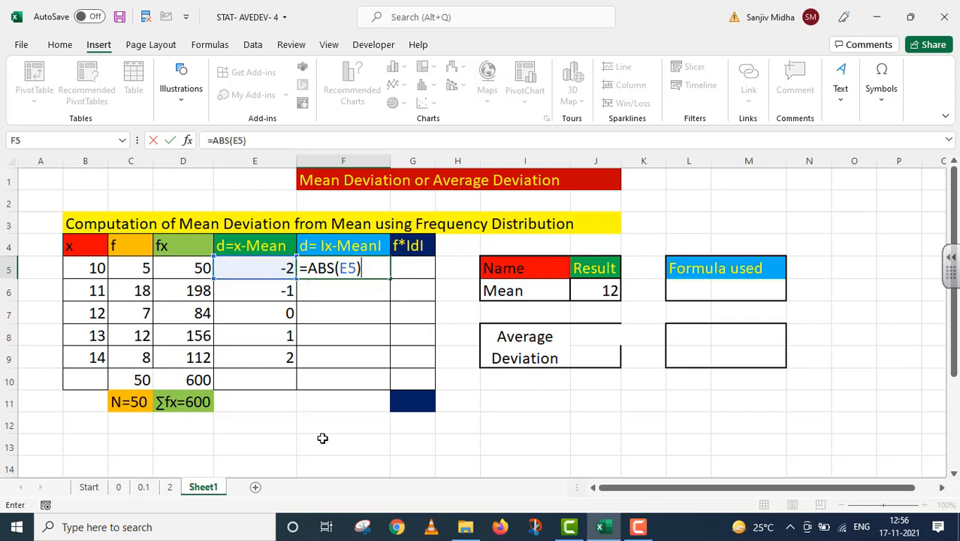
{"action": "key", "text": "Return"}
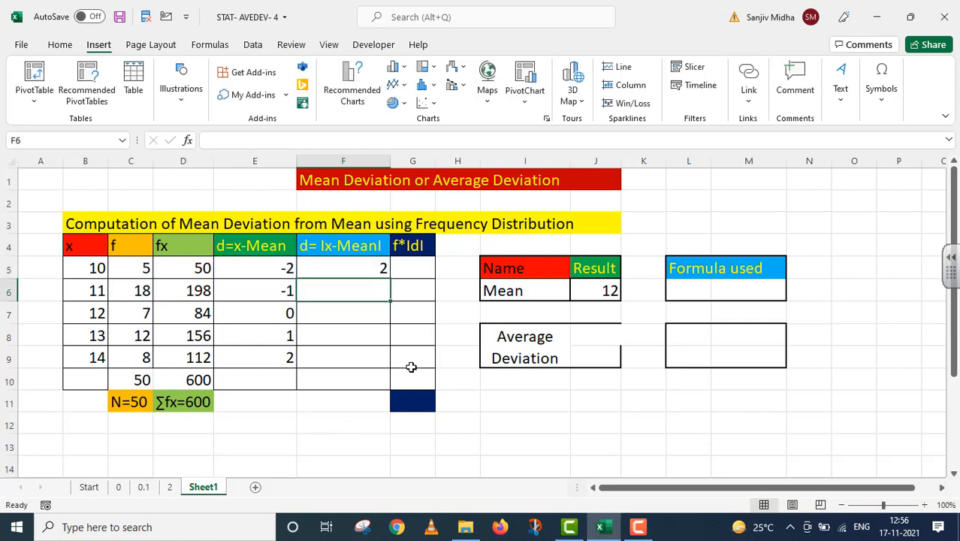
{"action": "left_click", "coordinate": [364, 267]}
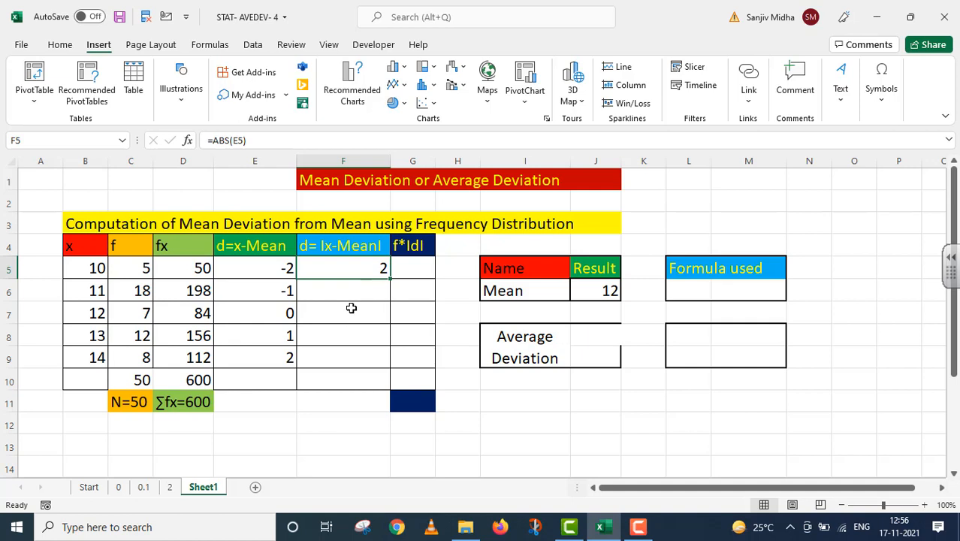
{"action": "left_click_drag", "start_coordinate": [389, 277], "coordinate": [384, 363]}
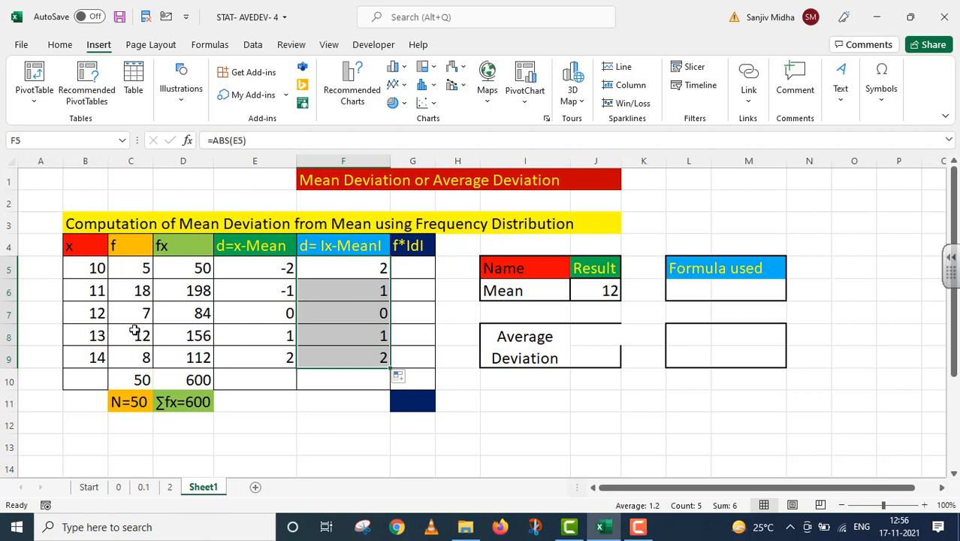
- Calculate the f*|d| products with =C5*F5 in G5 and fill the formula down to G9
{"action": "double_click", "coordinate": [404, 271]}
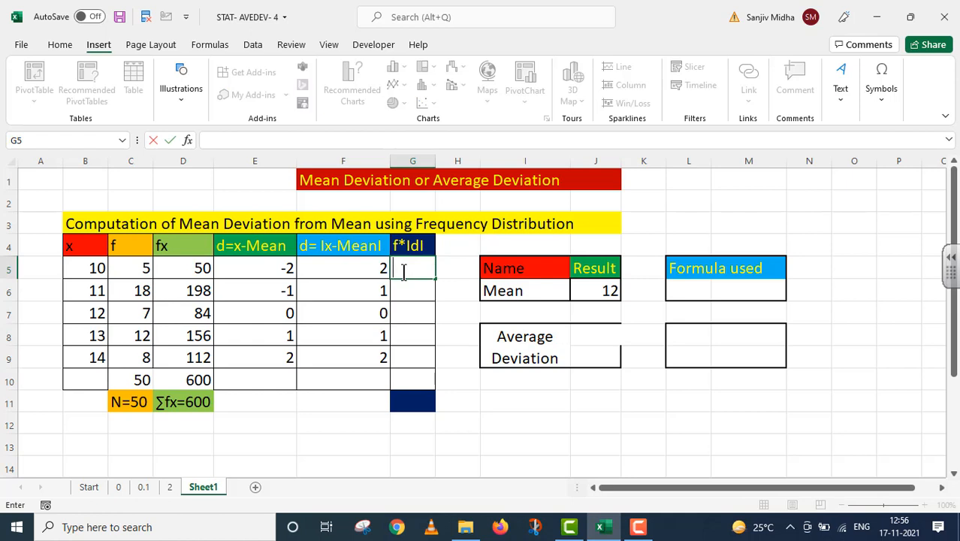
{"action": "type", "text": "="}
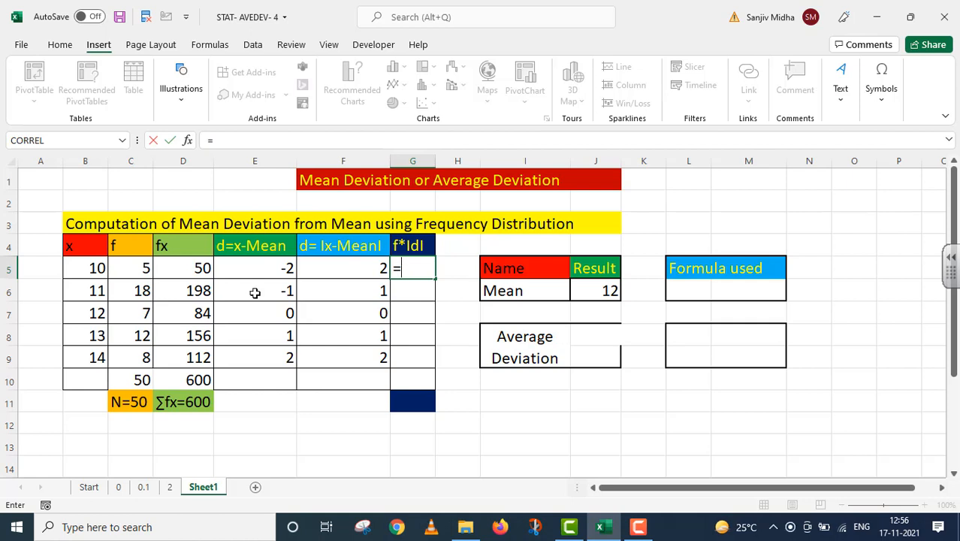
{"action": "left_click", "coordinate": [125, 268]}
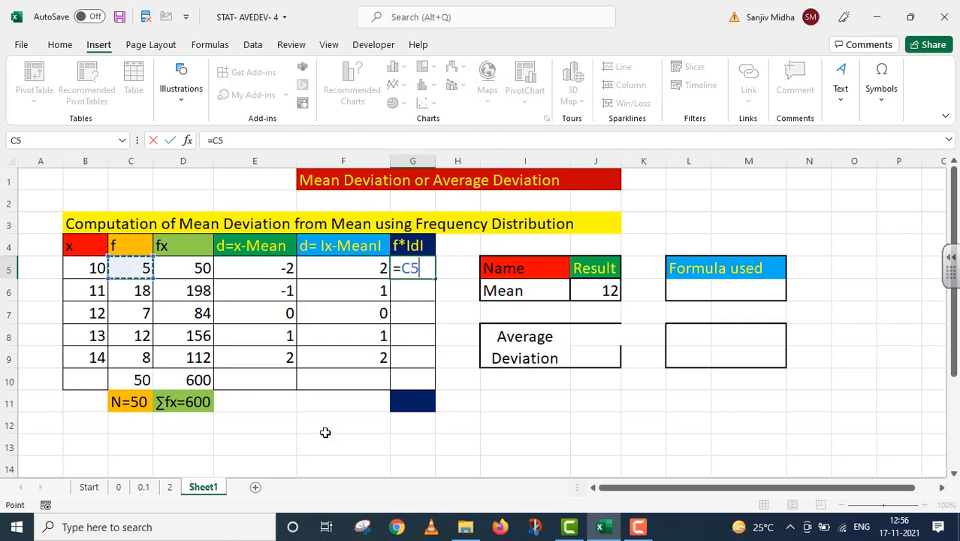
{"action": "type", "text": "*"}
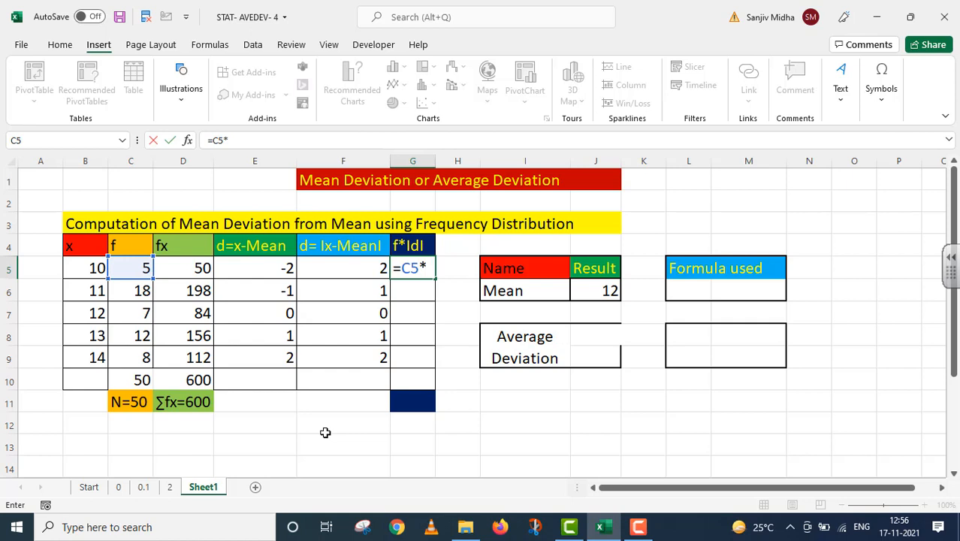
{"action": "left_click", "coordinate": [364, 268]}
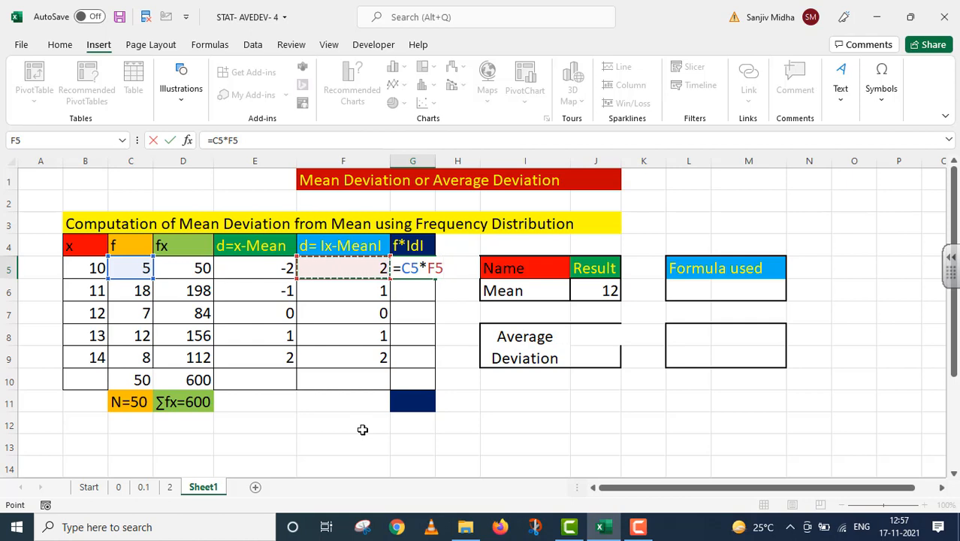
{"action": "key", "text": "Return"}
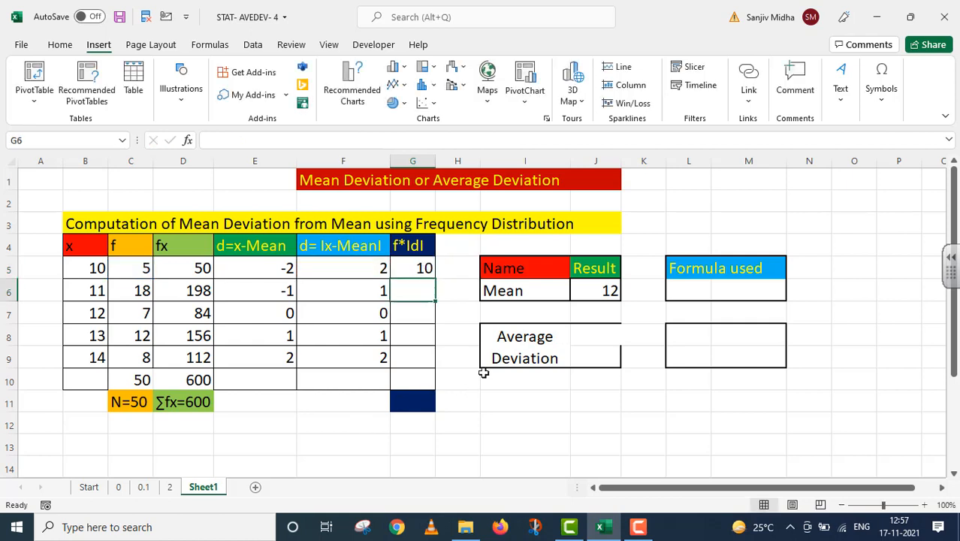
{"action": "left_click", "coordinate": [406, 267]}
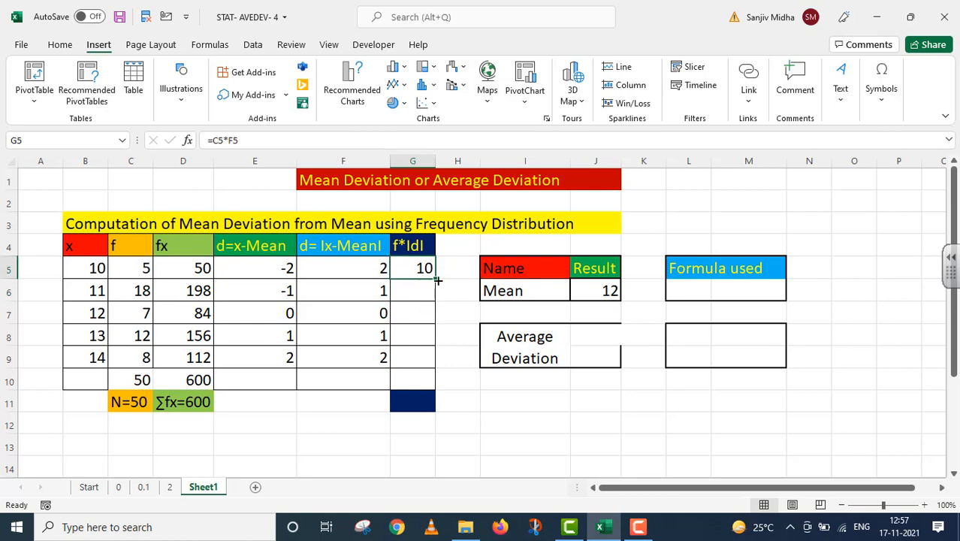
{"action": "left_click_drag", "start_coordinate": [434, 277], "coordinate": [430, 362]}
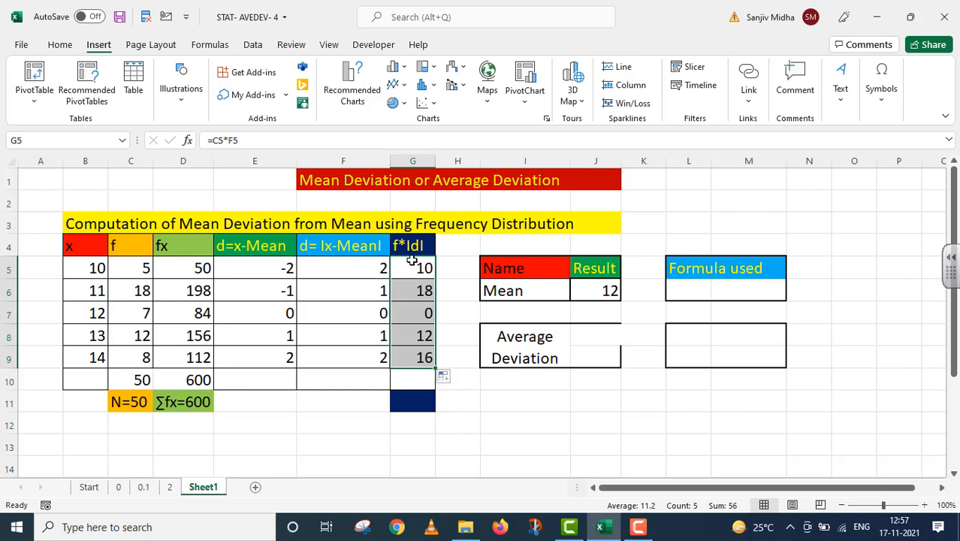
- Total the f*|d| column in G10 with the formula =SUM(G5:G9)
{"action": "double_click", "coordinate": [403, 373]}
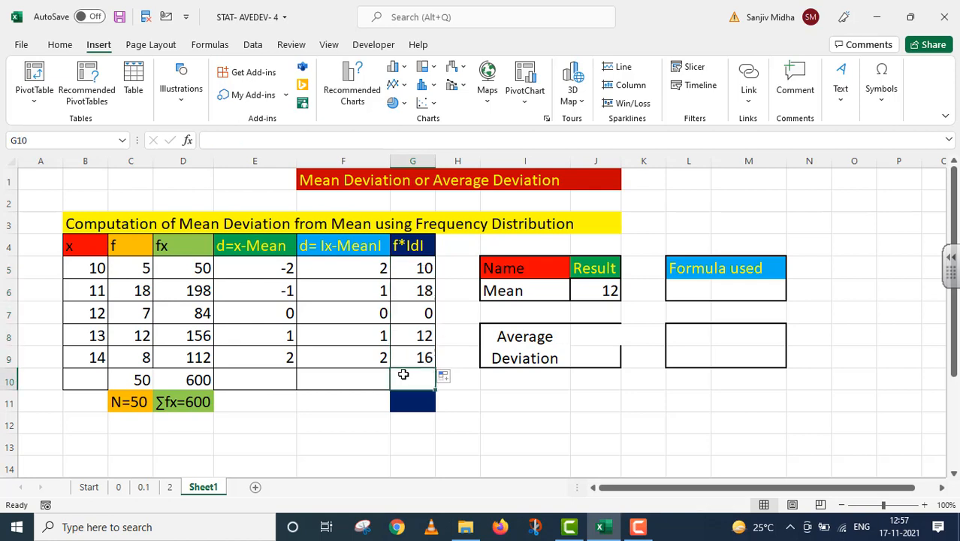
{"action": "type", "text": "="}
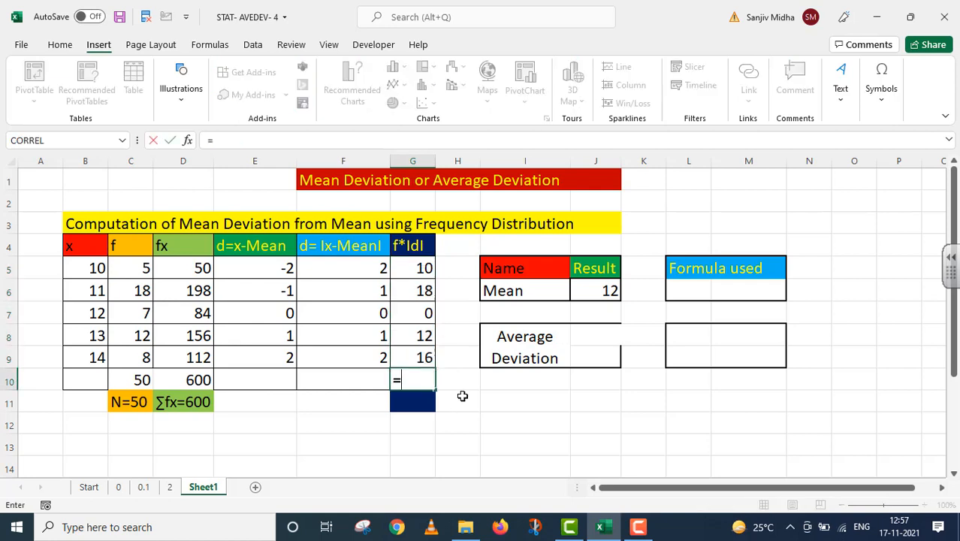
{"action": "type", "text": "SUM("}
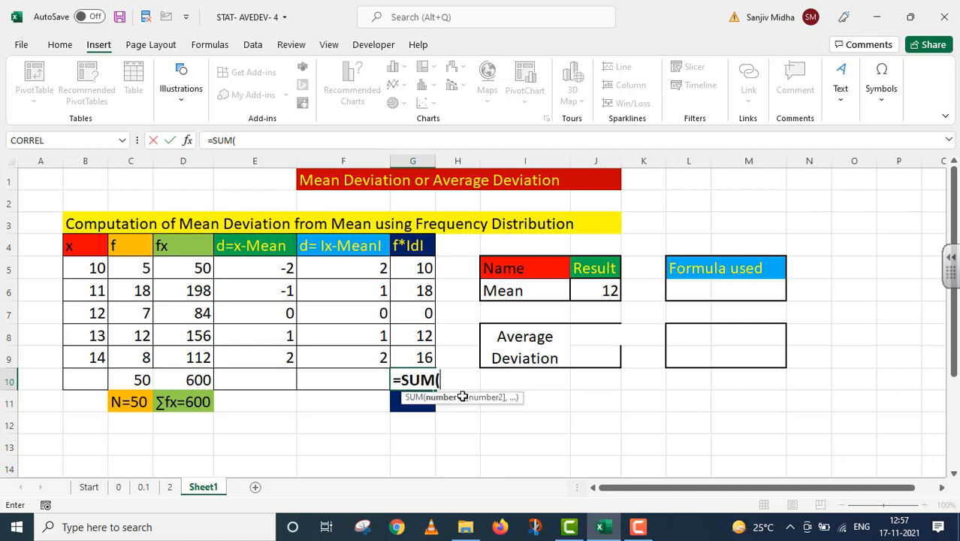
{"action": "left_click_drag", "start_coordinate": [419, 267], "coordinate": [415, 350]}
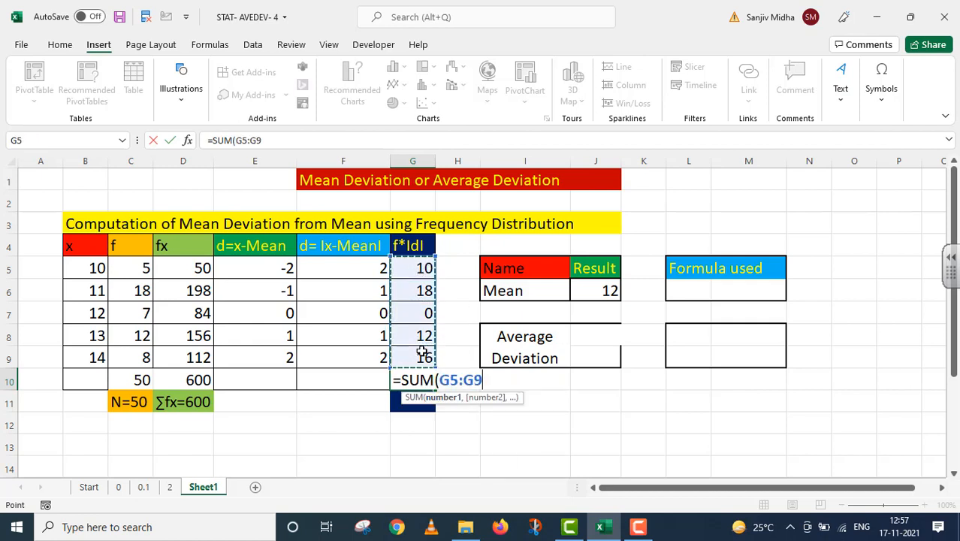
{"action": "type", "text": ")"}
{"action": "key", "text": "Return"}
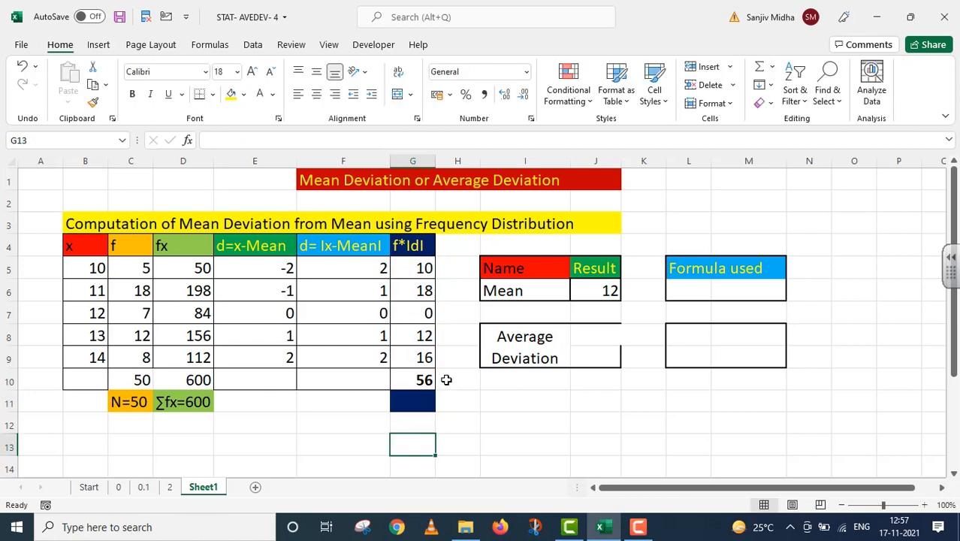
- Reveal the hidden ∑f*IdI label in G11 by applying a light font colour that contrasts with the dark blue fill
{"action": "left_click", "coordinate": [422, 400]}
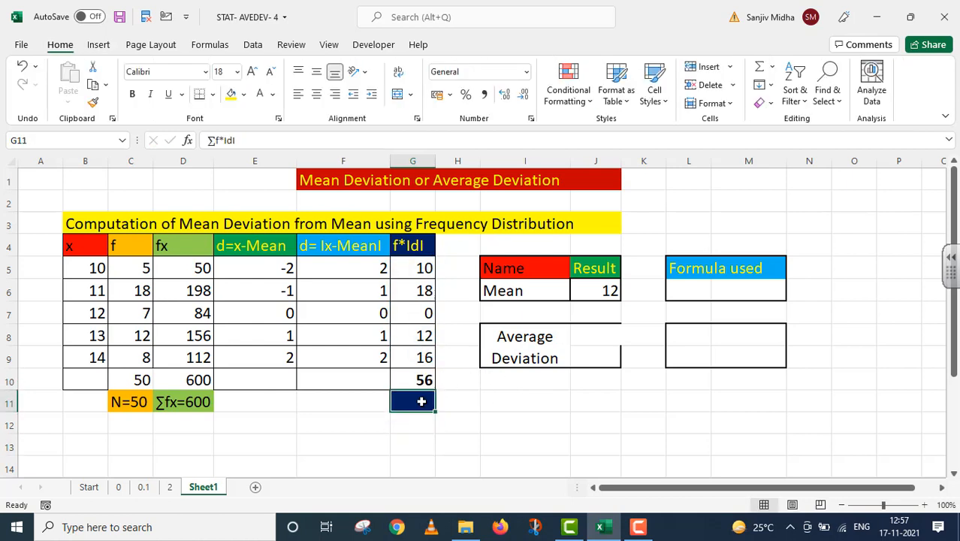
{"action": "left_click", "coordinate": [259, 96]}
{"action": "left_click", "coordinate": [490, 398]}
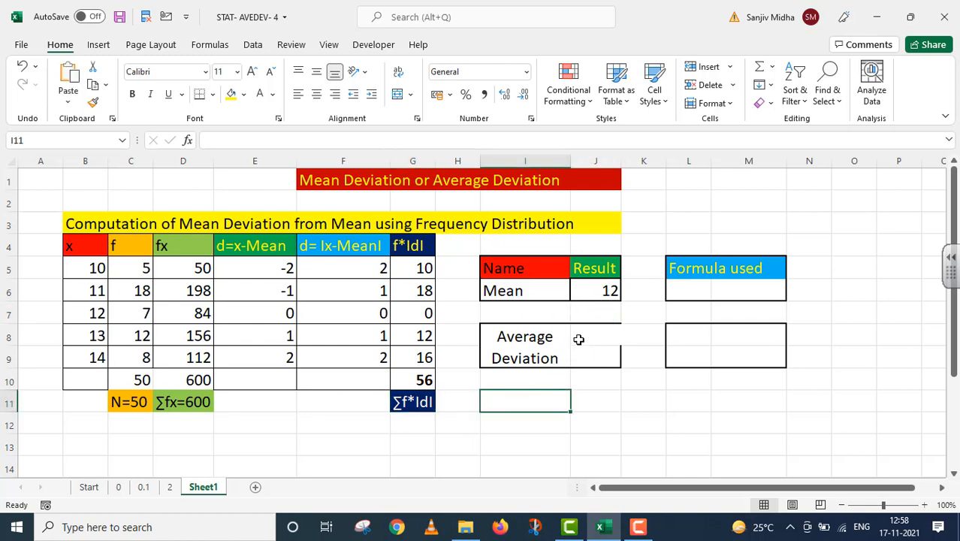
- Reveal the hidden ∑fIdI/N label in J8 by changing its font colour to black
{"action": "left_click", "coordinate": [578, 339]}
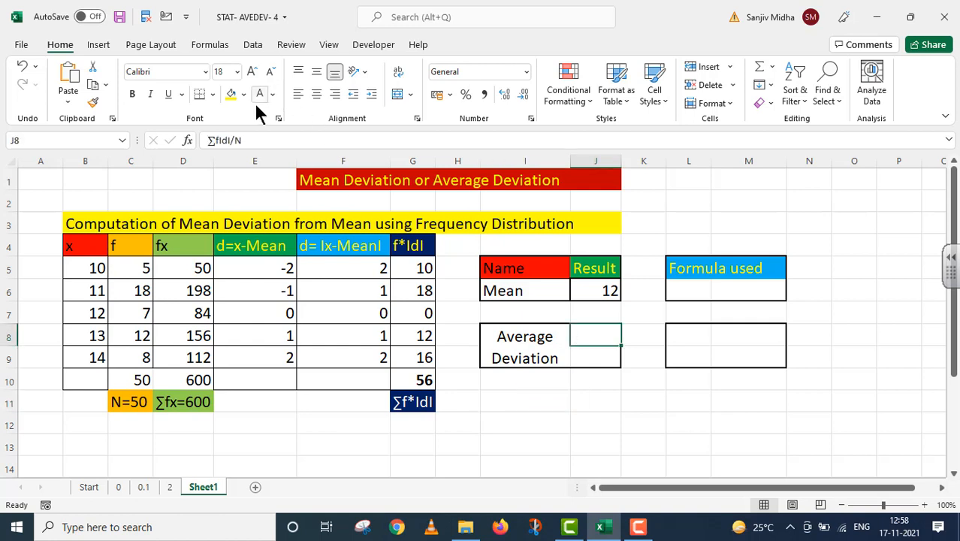
{"action": "left_click", "coordinate": [273, 93]}
{"action": "left_click", "coordinate": [276, 113]}
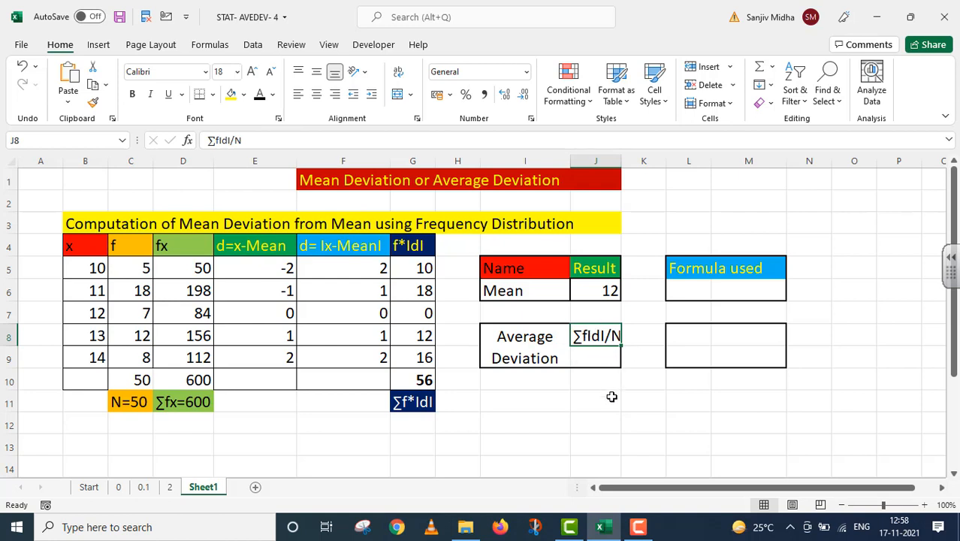
- Calculate the average deviation in J9 with the formula =G10/C10
{"action": "left_click", "coordinate": [587, 360]}
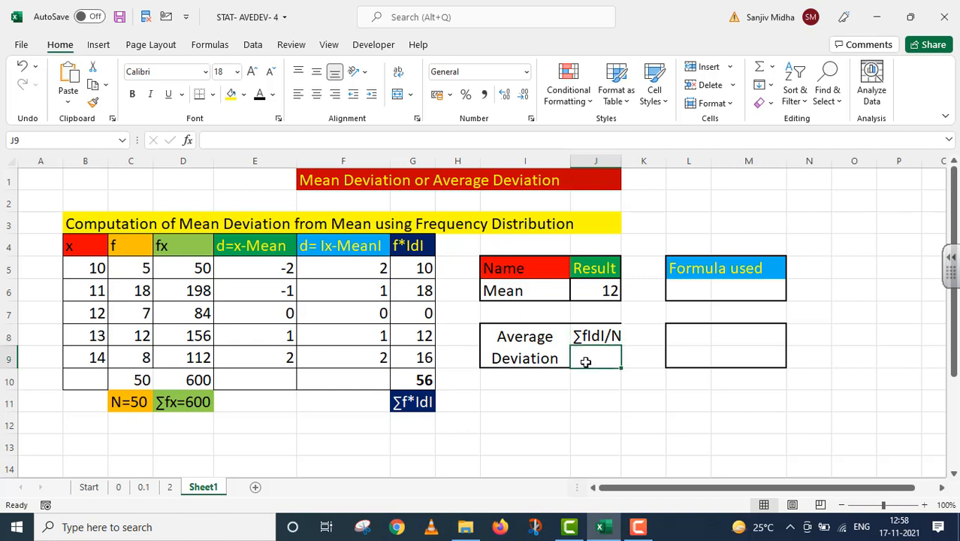
{"action": "type", "text": "="}
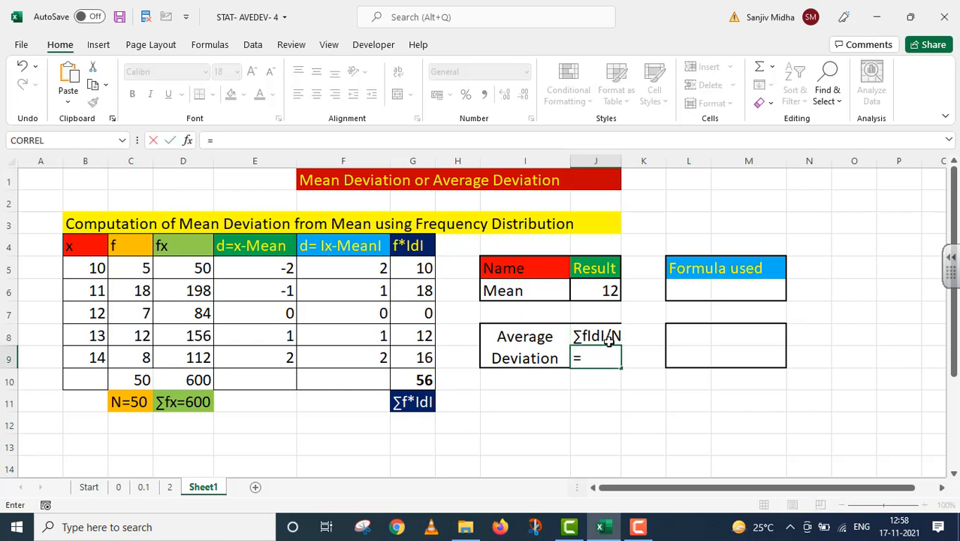
{"action": "left_click", "coordinate": [423, 382]}
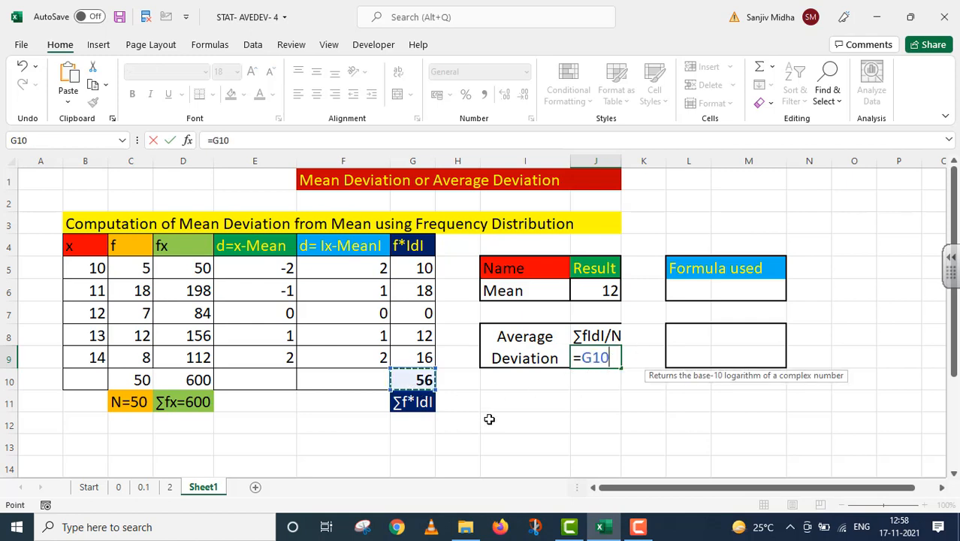
{"action": "type", "text": "/"}
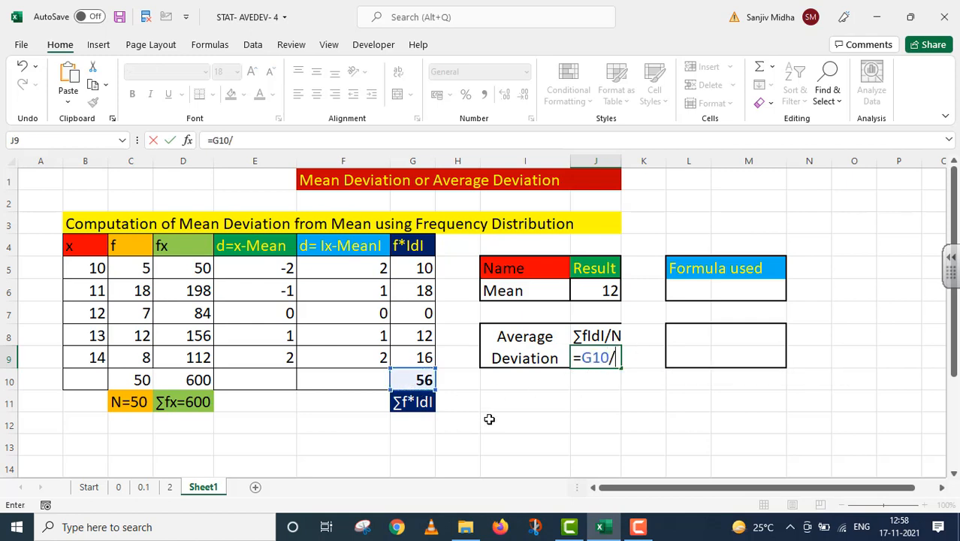
{"action": "left_click", "coordinate": [140, 381]}
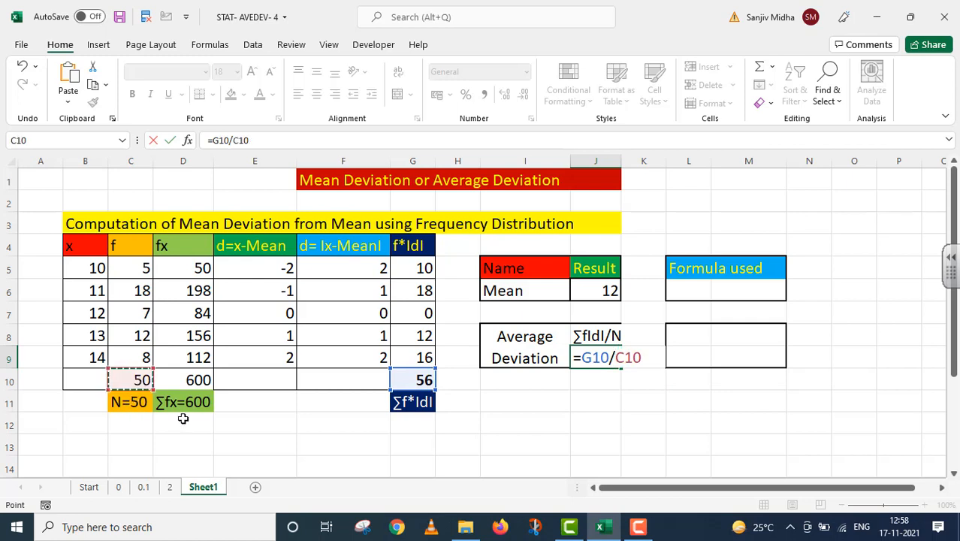
{"action": "key", "text": "Return"}
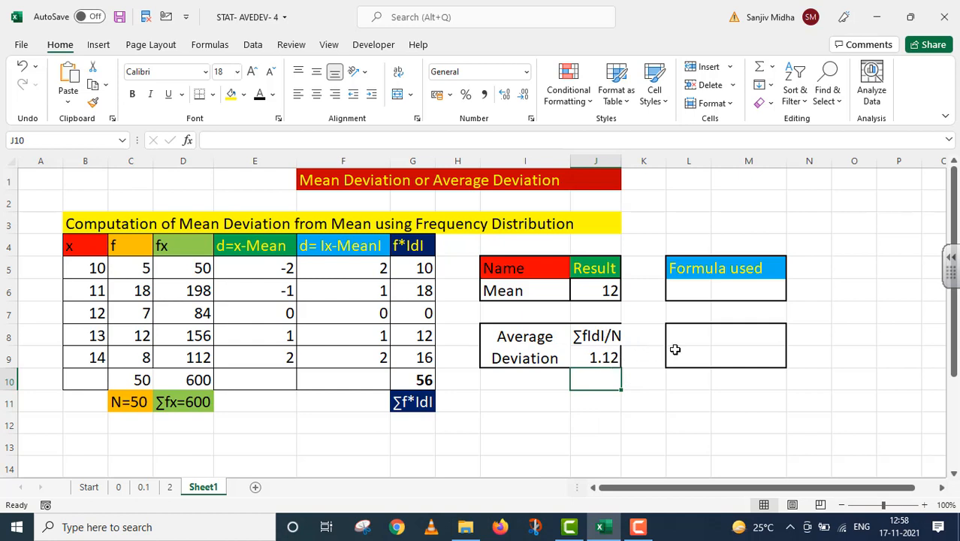
- Show the average deviation formula as text in L9 by entering '=G10/C10 with a leading apostrophe
{"action": "left_click", "coordinate": [674, 352]}
{"action": "left_click", "coordinate": [604, 358]}
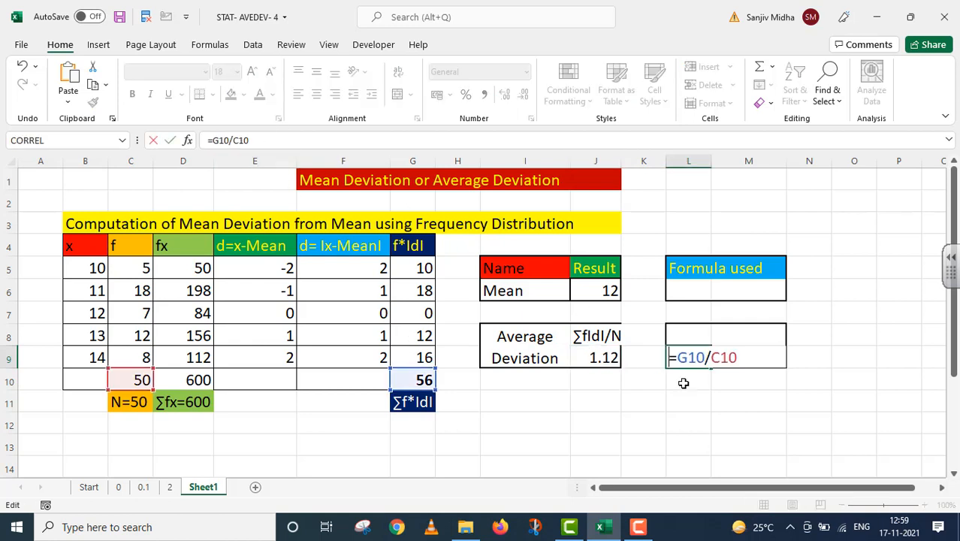
{"action": "type", "text": "'"}
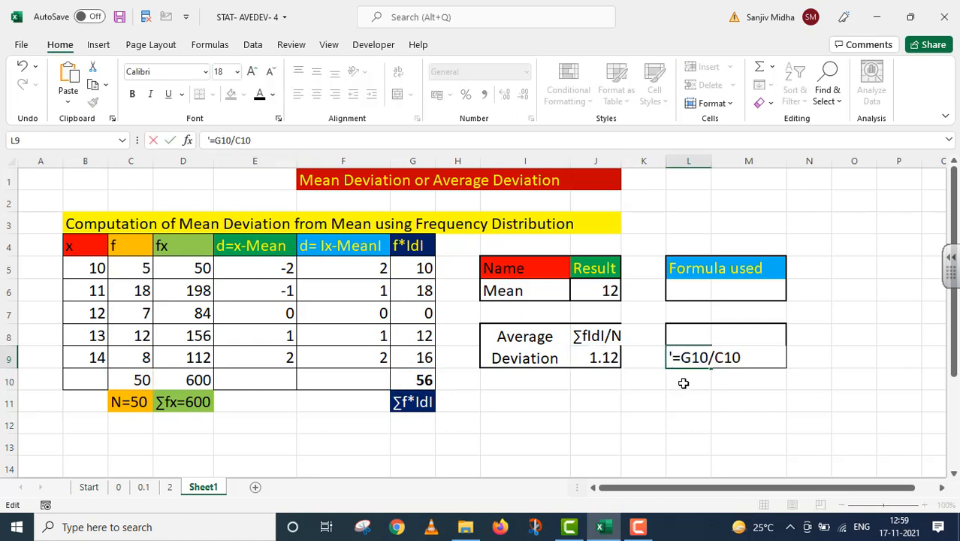
{"action": "left_click", "coordinate": [681, 413]}
- Copy the mean formula =D10/C10 from J6 into L6 under Formula used
{"action": "left_click", "coordinate": [609, 297]}
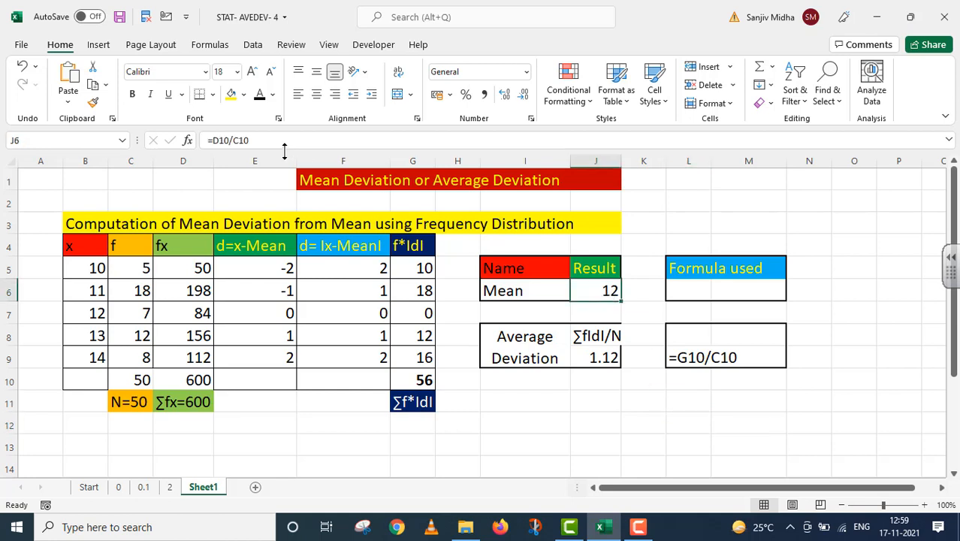
{"action": "left_click", "coordinate": [250, 140]}
{"action": "left_click_drag", "start_coordinate": [250, 141], "coordinate": [208, 140]}
{"action": "key", "text": "ctrl+c"}
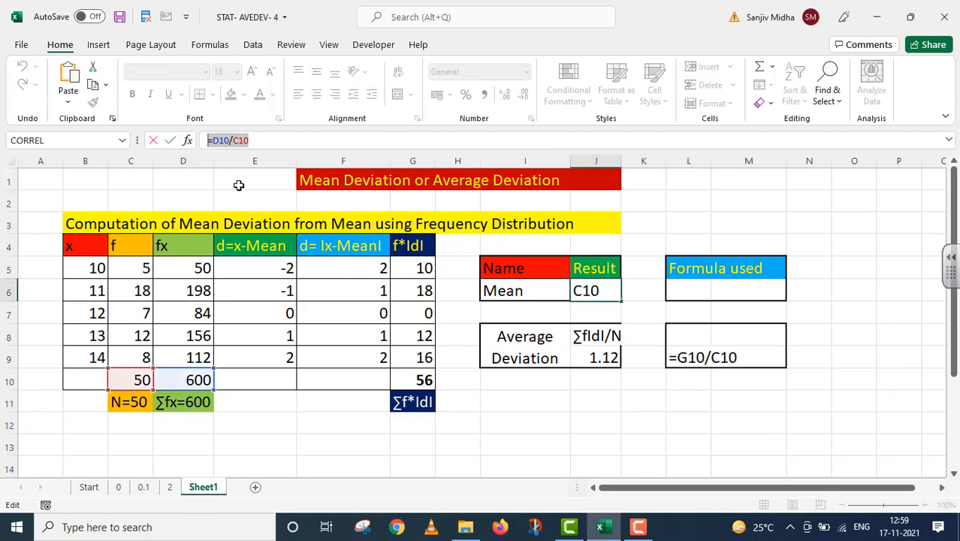
{"action": "key", "text": "Escape"}
{"action": "left_click", "coordinate": [677, 287]}
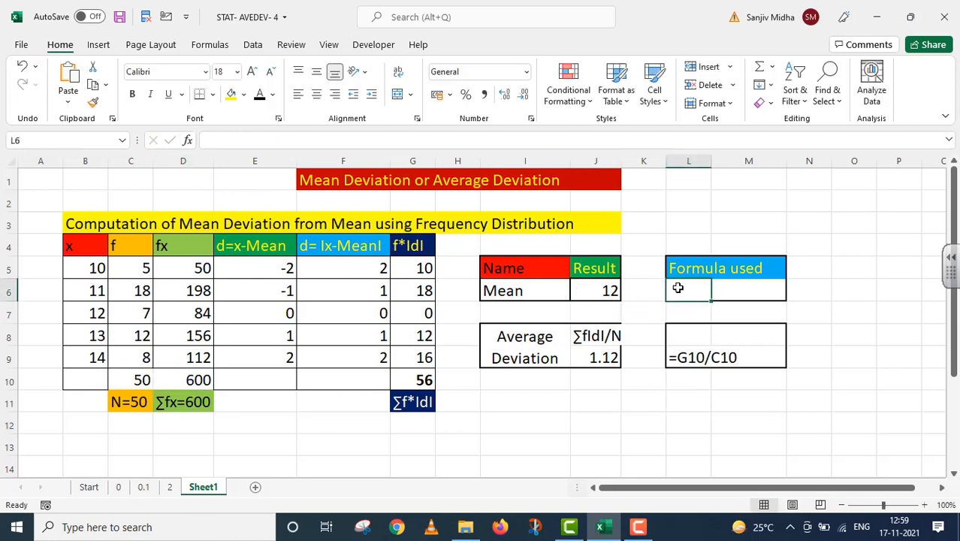
{"action": "key", "text": "ctrl+v"}
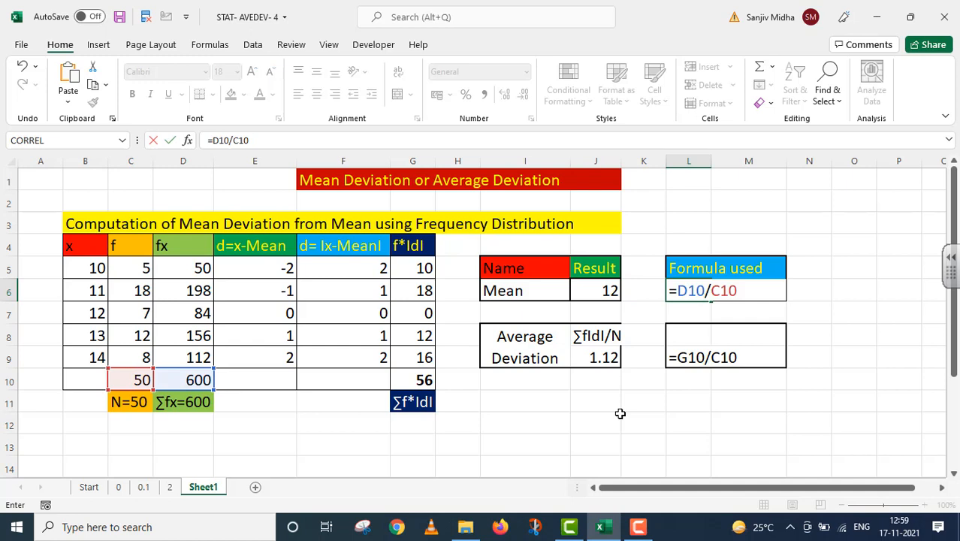